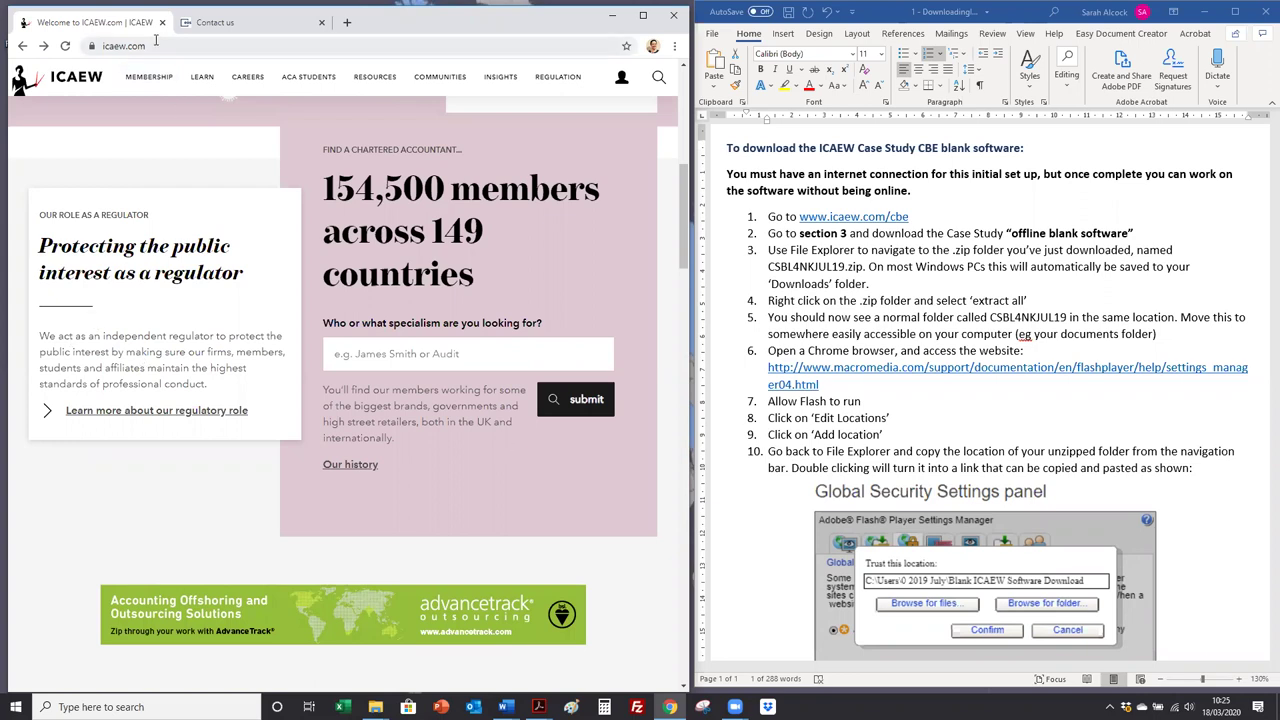
- Append /cbe to the icaew.com address to load the computer-based exams guidance page
{"action": "left_click", "coordinate": [163, 45]}
{"action": "key", "text": "End"}
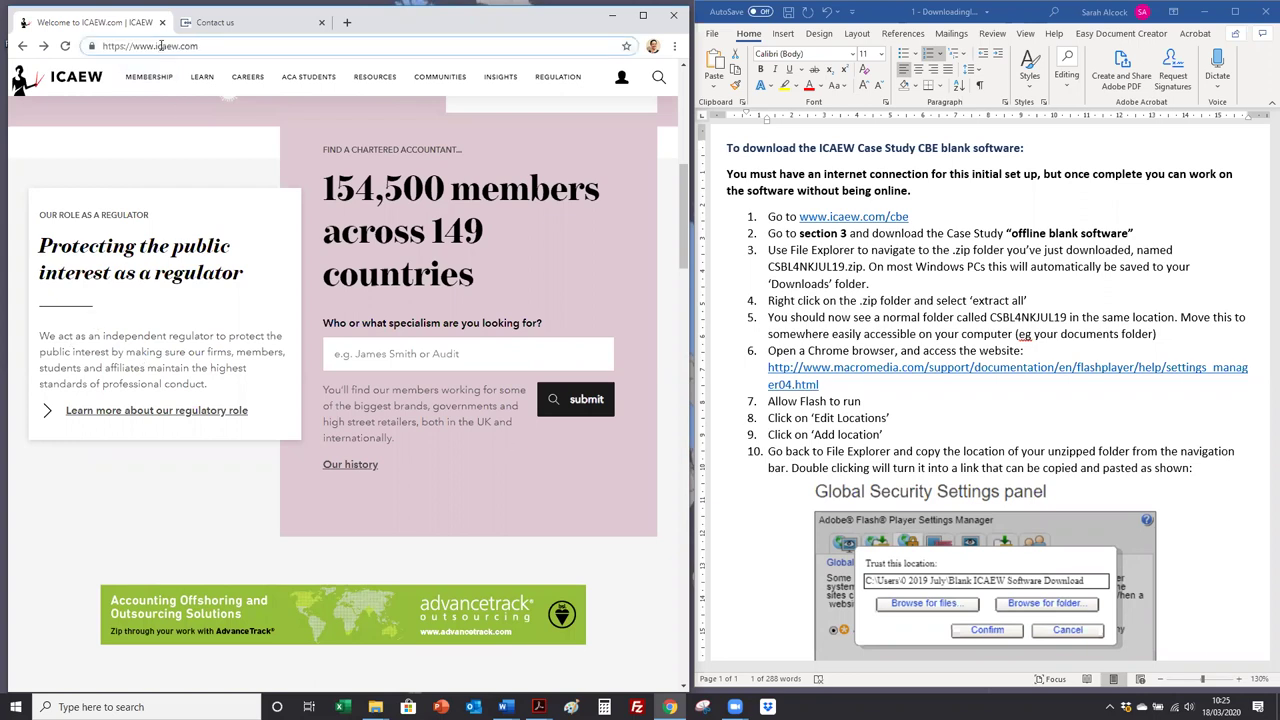
{"action": "type", "text": "/cbe"}
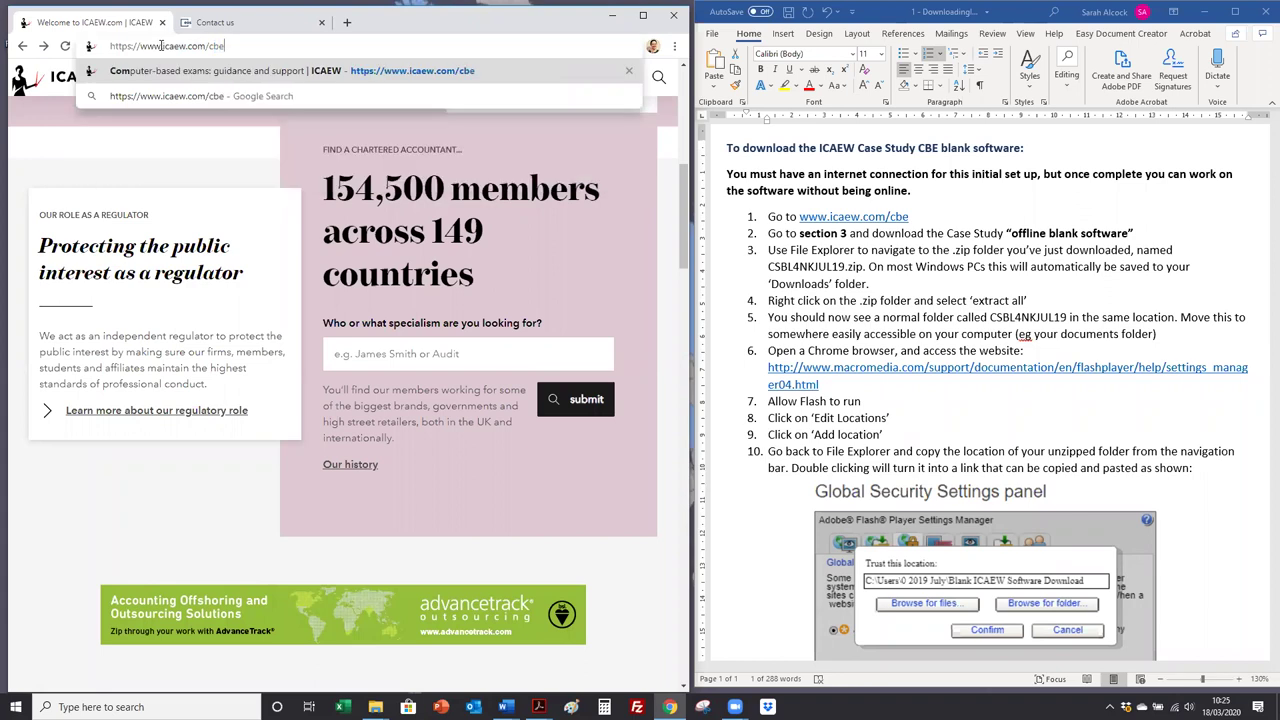
{"action": "key", "text": "Return"}
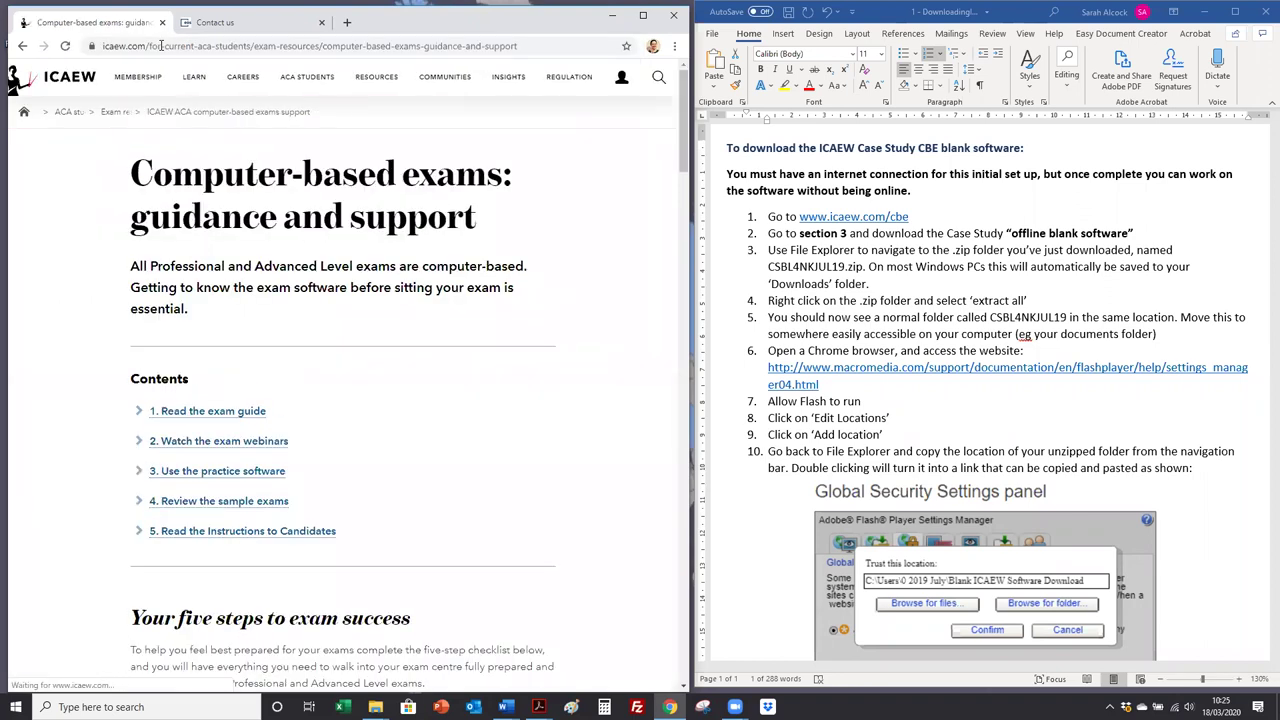
- Jump to section 3 'Use the practice software' and download the offline blank software zip
{"action": "left_click", "coordinate": [171, 478]}
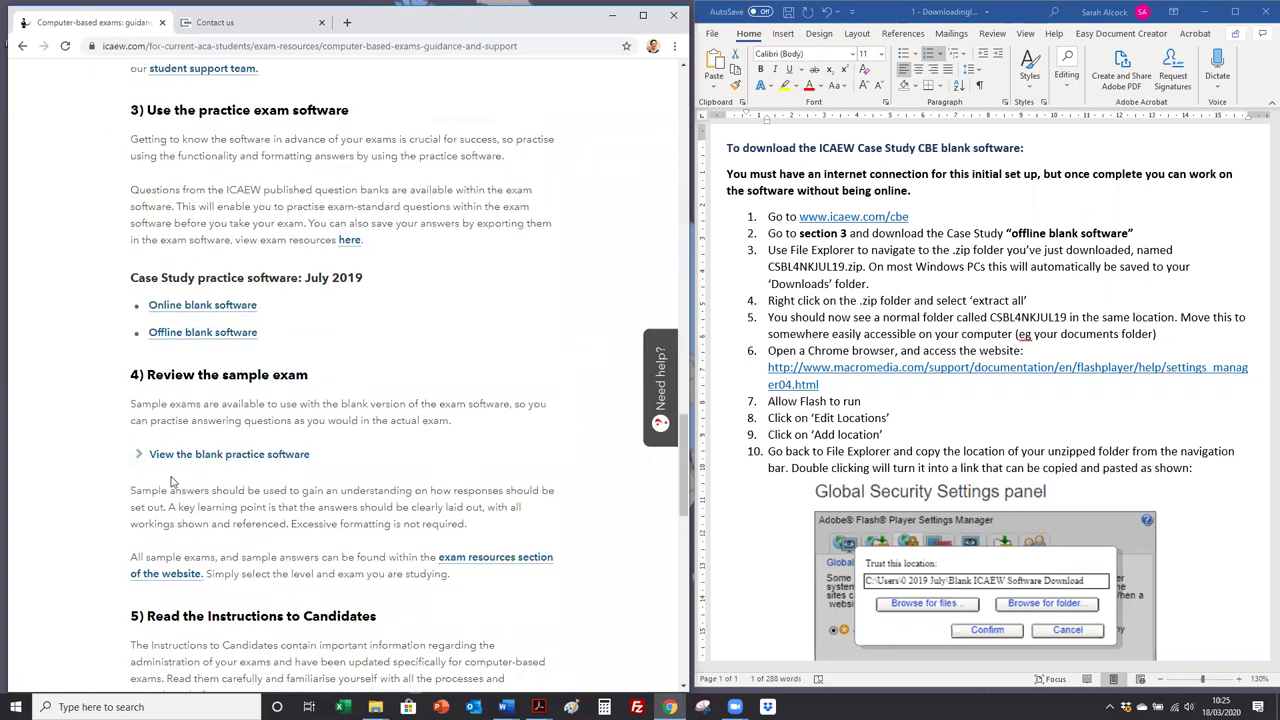
{"action": "left_click", "coordinate": [213, 338]}
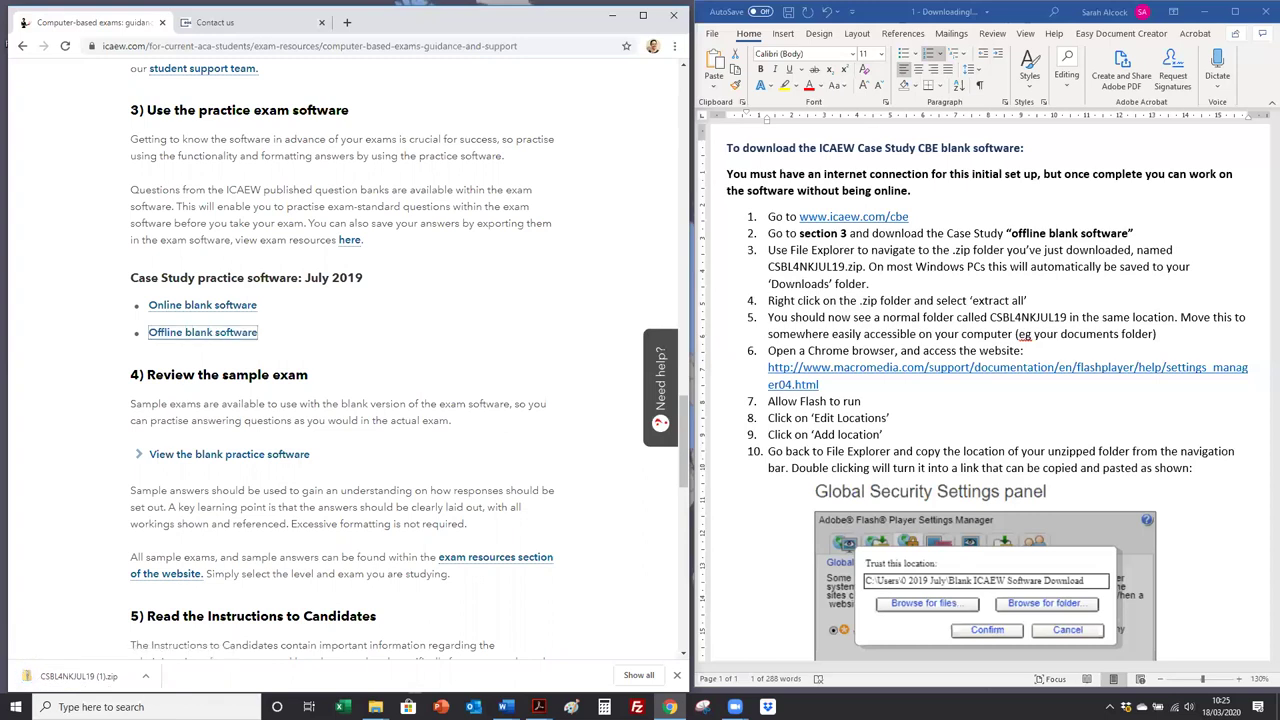
- Open the CSBL4NKJUL19 (1) zip, return to Downloads and select its extracted folder
{"action": "left_click", "coordinate": [72, 677]}
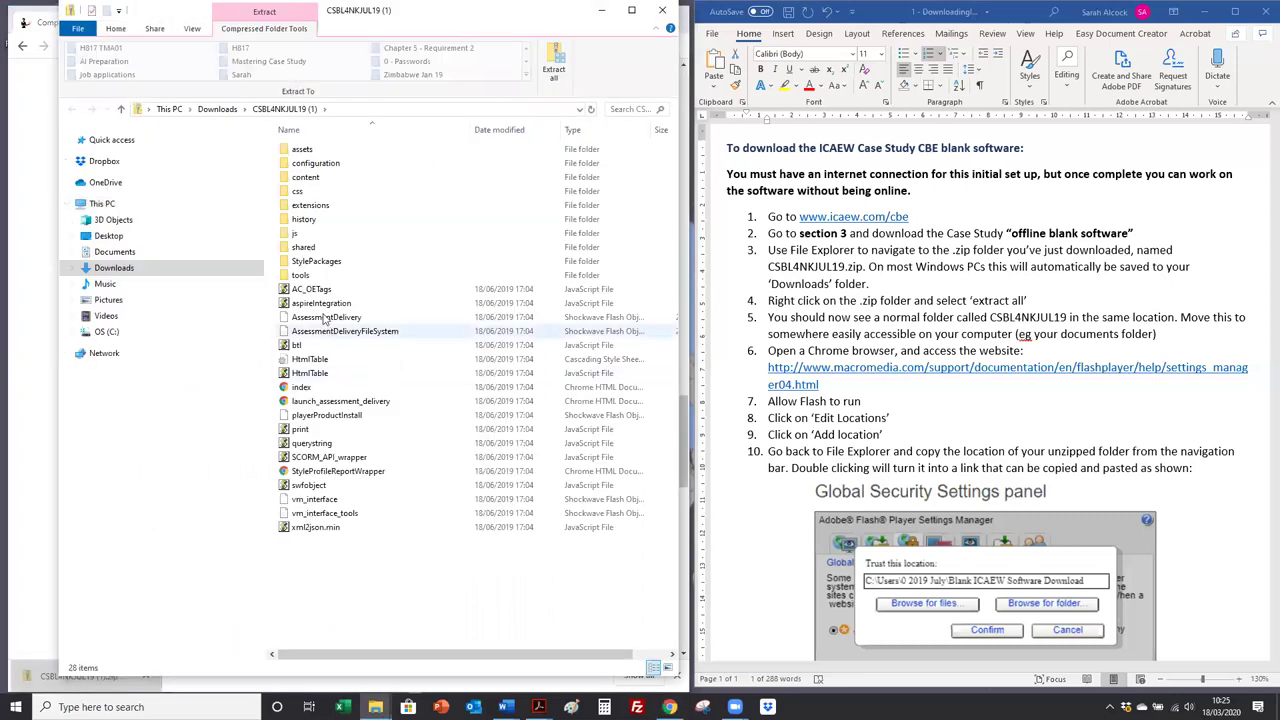
{"action": "left_click", "coordinate": [210, 109]}
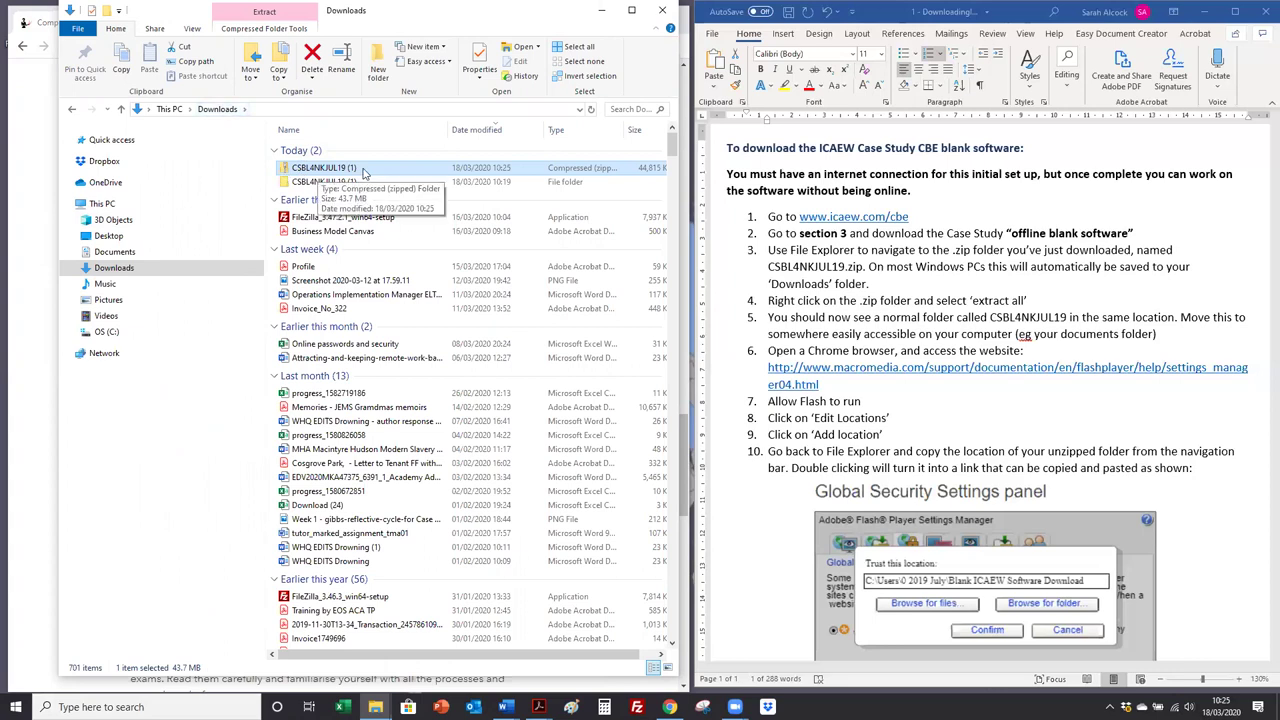
{"action": "right_click", "coordinate": [365, 172]}
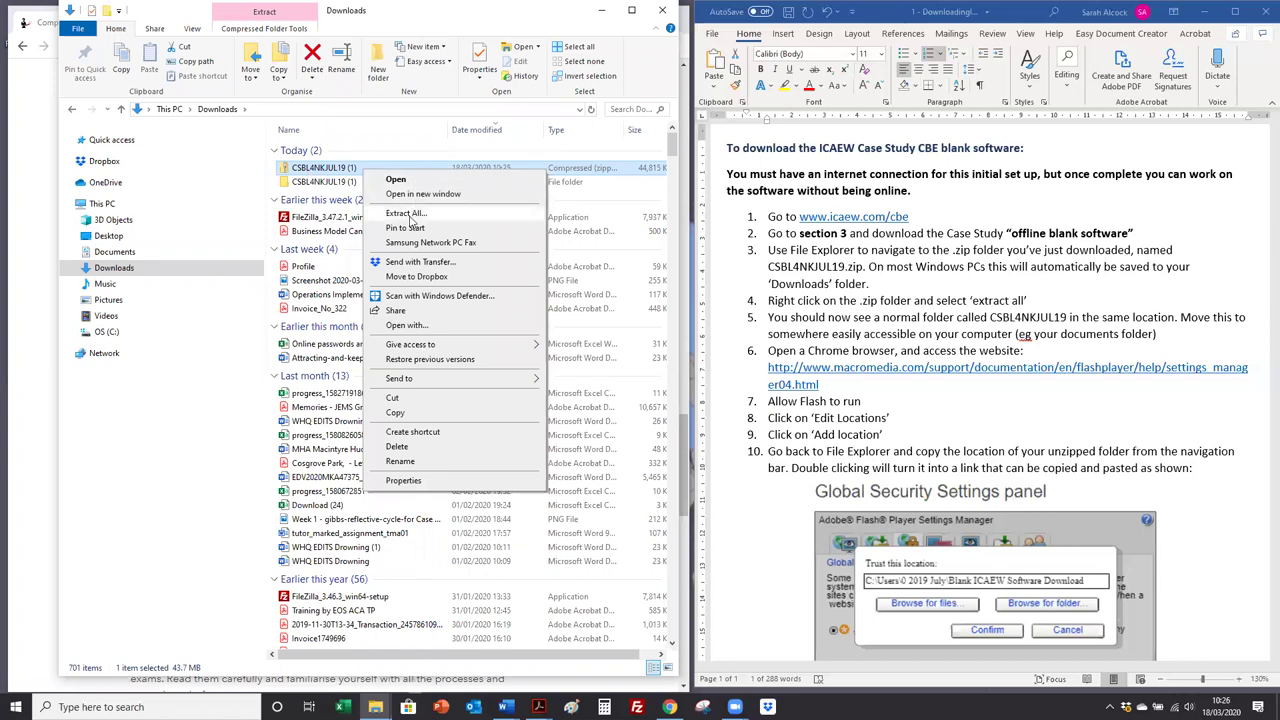
{"action": "left_click", "coordinate": [310, 184]}
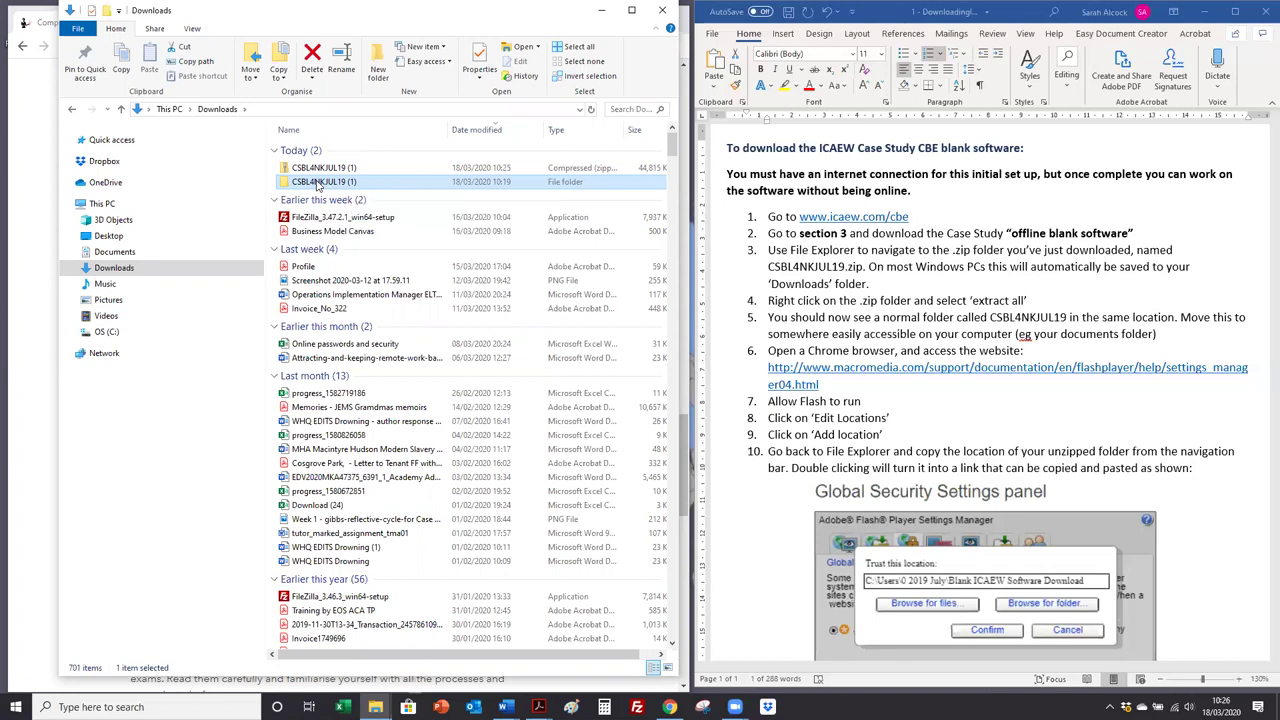
- Copy the extracted CSBL4NKJUL19 (1) folder and open Documents > 0 - ICAEW
{"action": "right_click", "coordinate": [318, 184]}
{"action": "left_click", "coordinate": [348, 415]}
{"action": "left_click", "coordinate": [112, 254]}
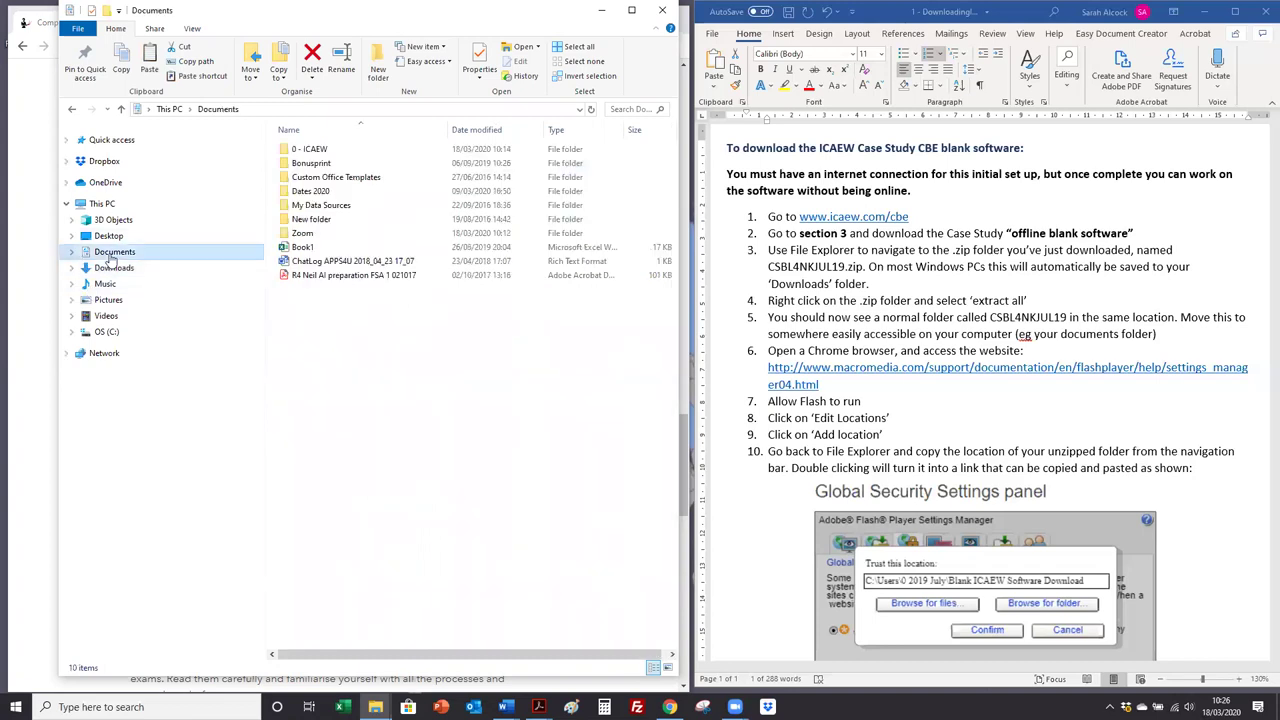
{"action": "left_click", "coordinate": [315, 152]}
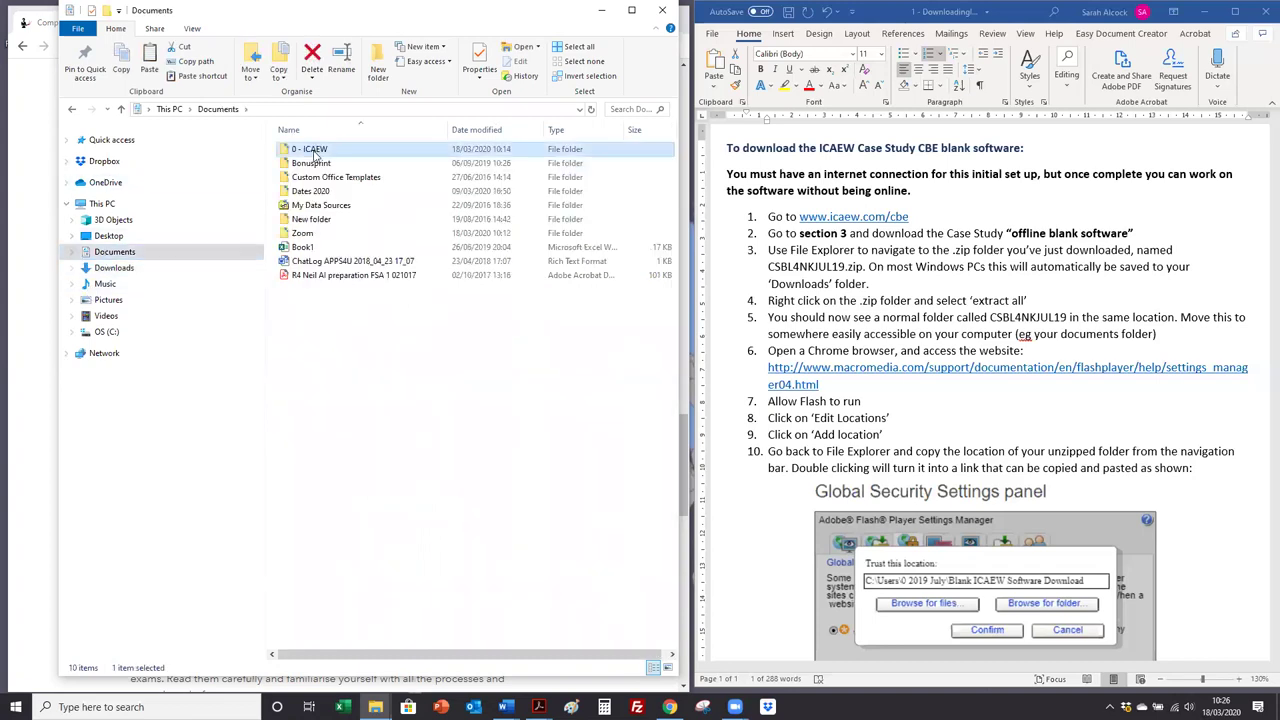
{"action": "double_click", "coordinate": [313, 152]}
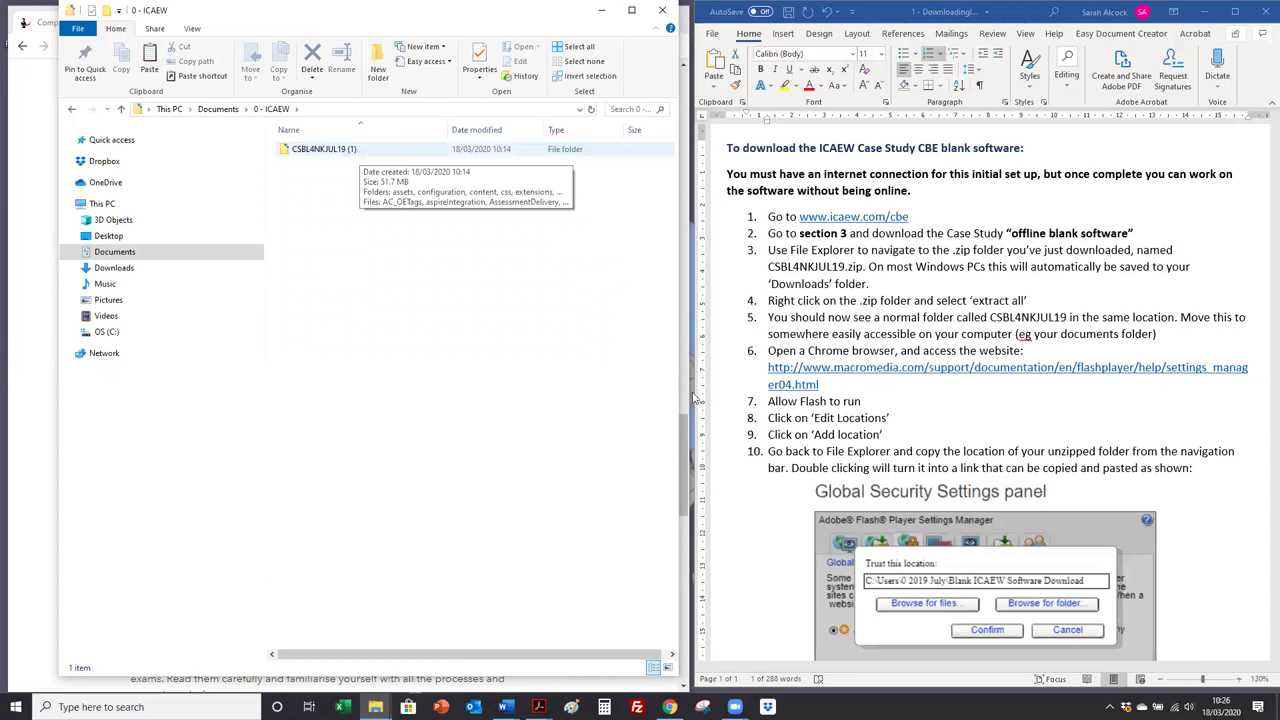
- Copy the macromedia Flash Player settings link from step 6 in Word, then start a new Chrome tab
{"action": "left_click_drag", "start_coordinate": [768, 367], "coordinate": [826, 385]}
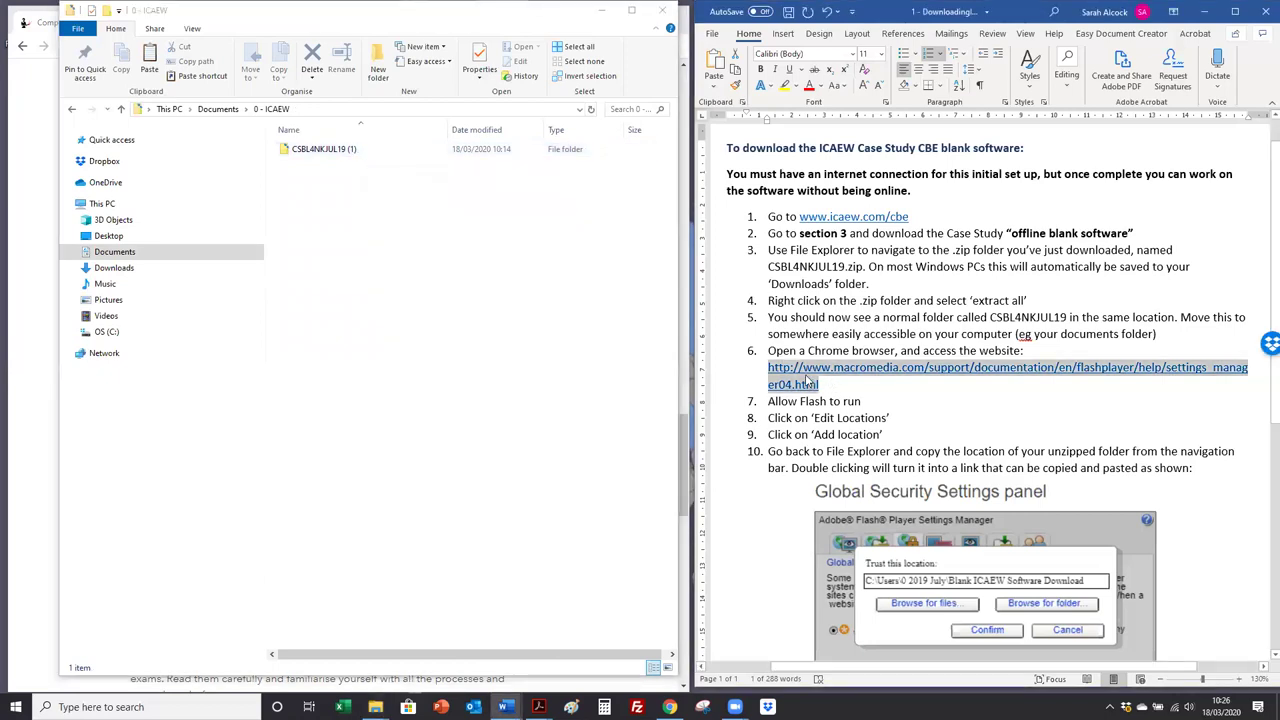
{"action": "right_click", "coordinate": [808, 378]}
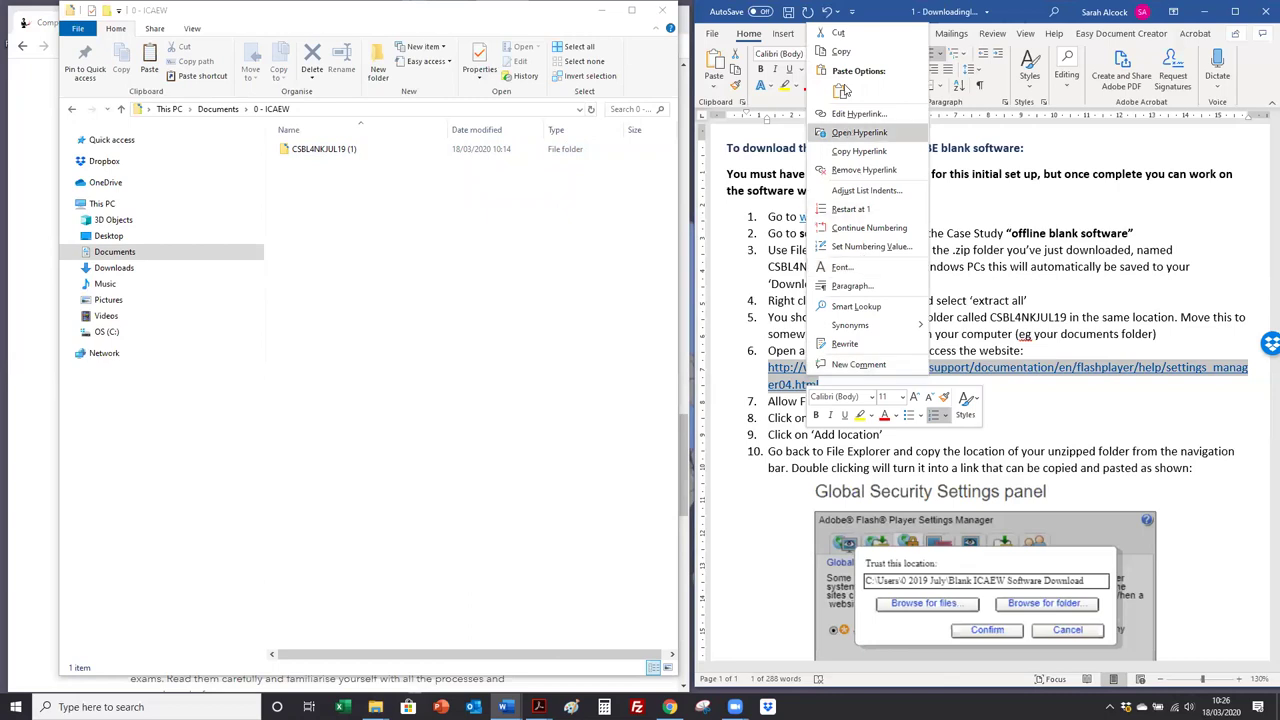
{"action": "left_click", "coordinate": [841, 51]}
{"action": "left_click", "coordinate": [604, 12]}
{"action": "left_click", "coordinate": [604, 12]}
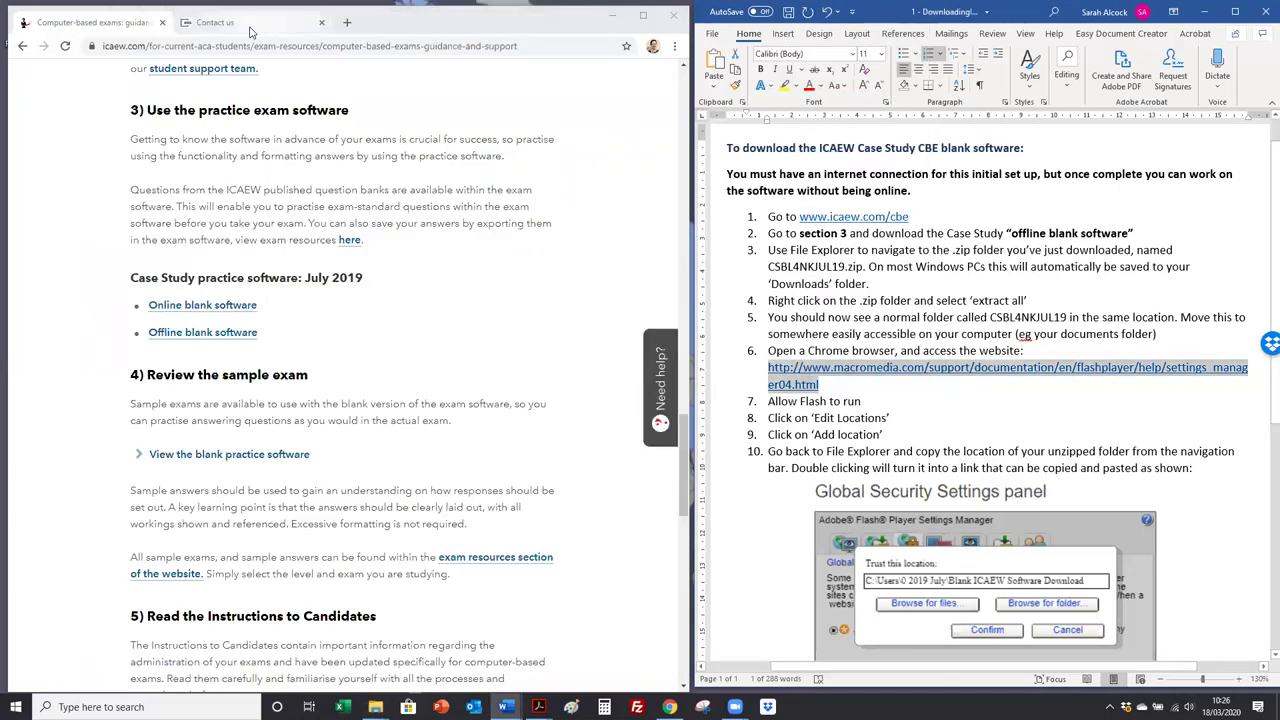
{"action": "left_click", "coordinate": [345, 22]}
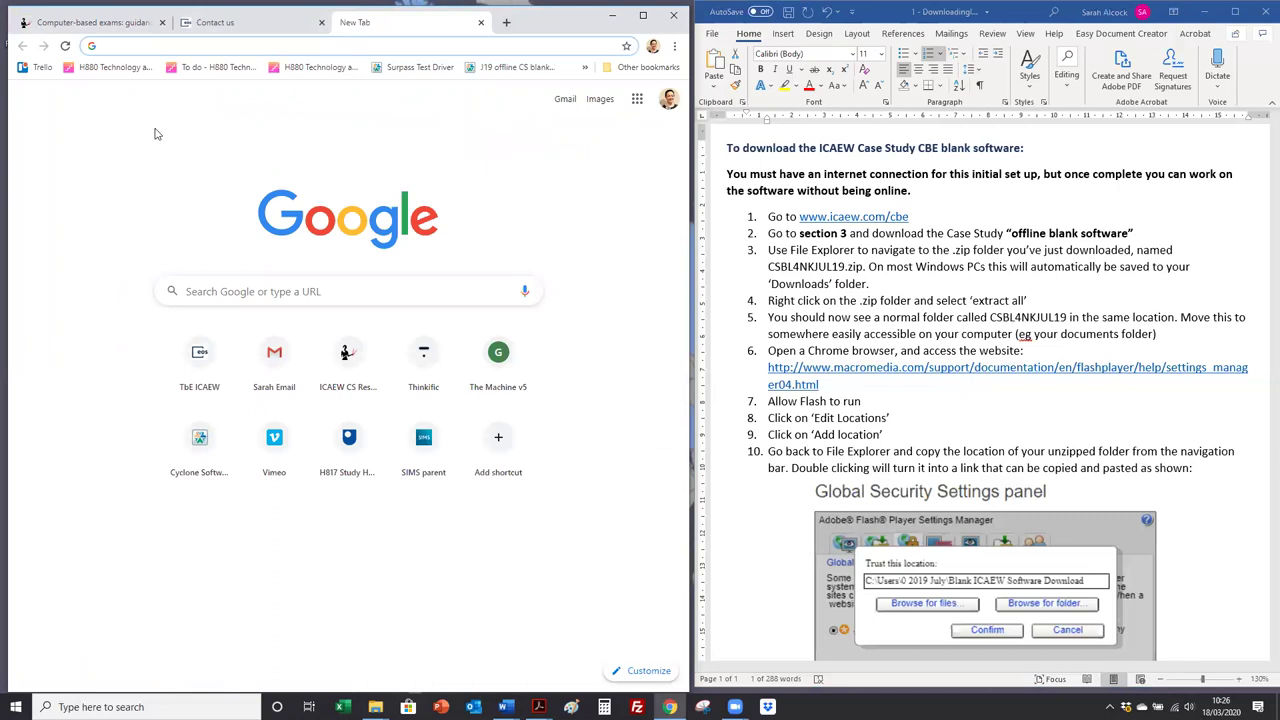
- Load the pasted macromedia Global Security Settings page and choose Add location under Edit locations
{"action": "key", "text": "ctrl+v"}
{"action": "key", "text": "Return"}
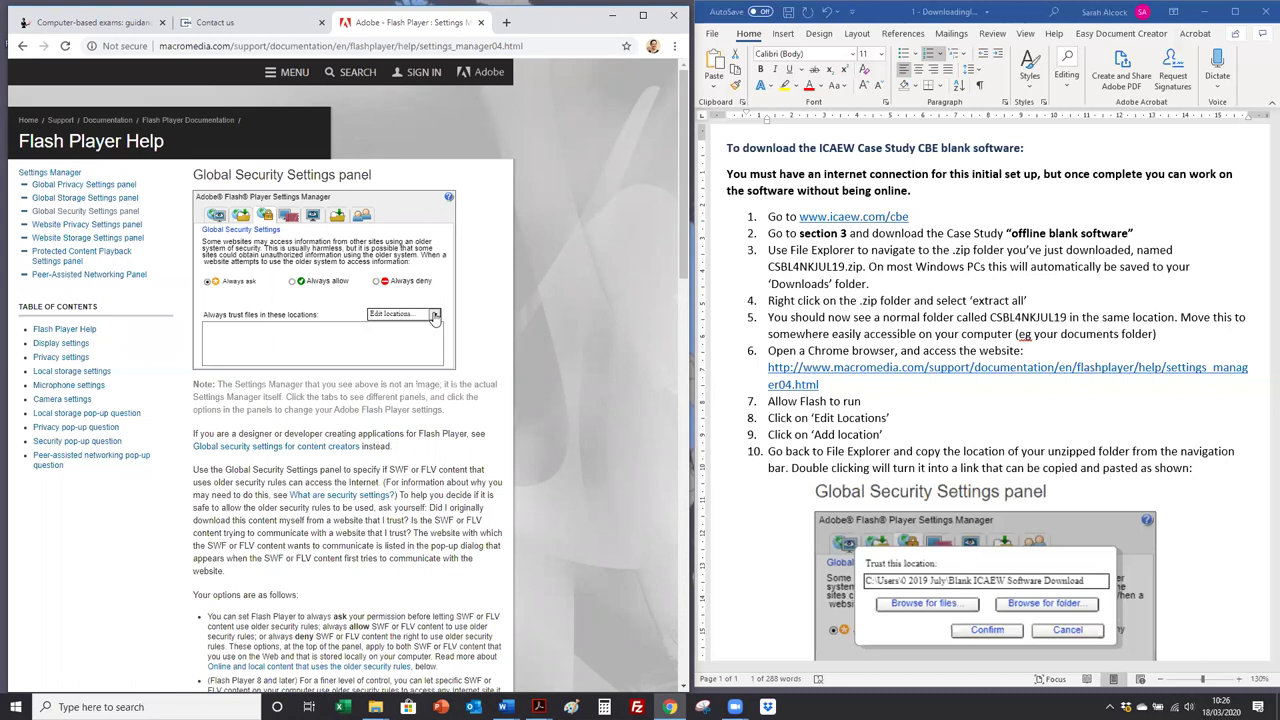
{"action": "left_click", "coordinate": [436, 315]}
{"action": "left_click", "coordinate": [380, 330]}
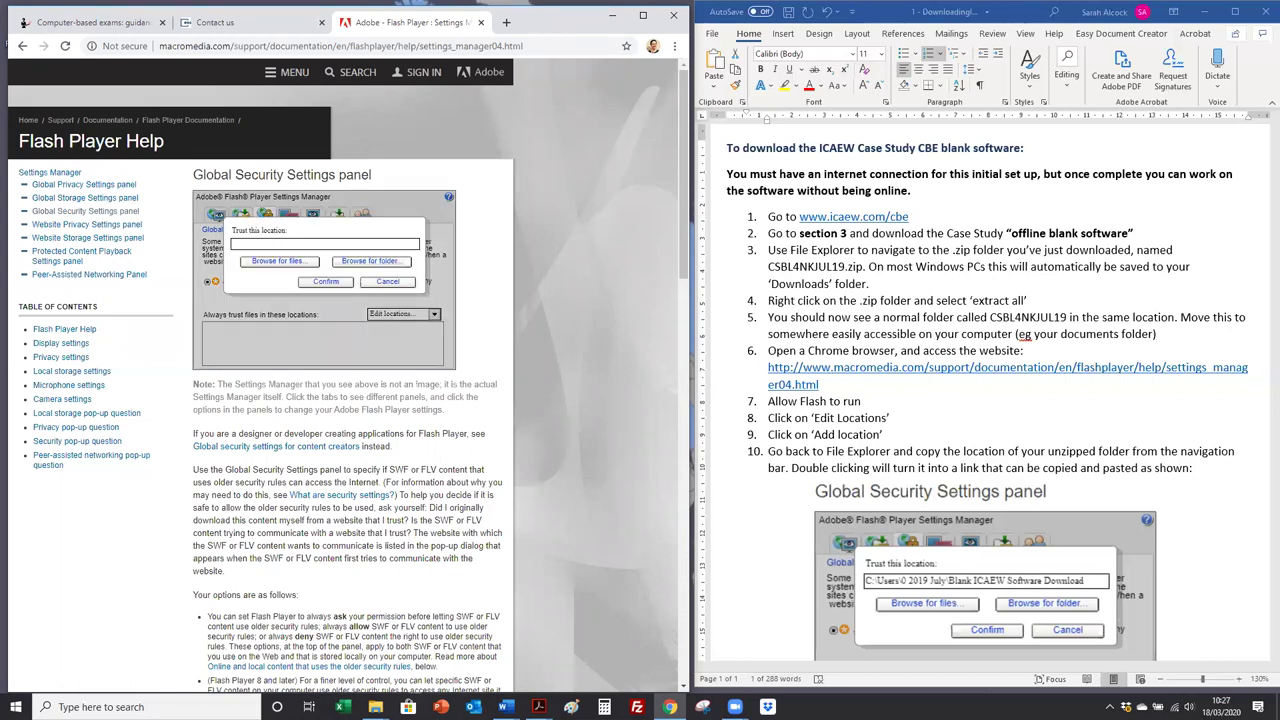
- Open the CSBL4NKJUL19 (1) folder in 0 - ICAEW and copy its full path from the address bar
{"action": "mouse_move", "coordinate": [375, 706]}
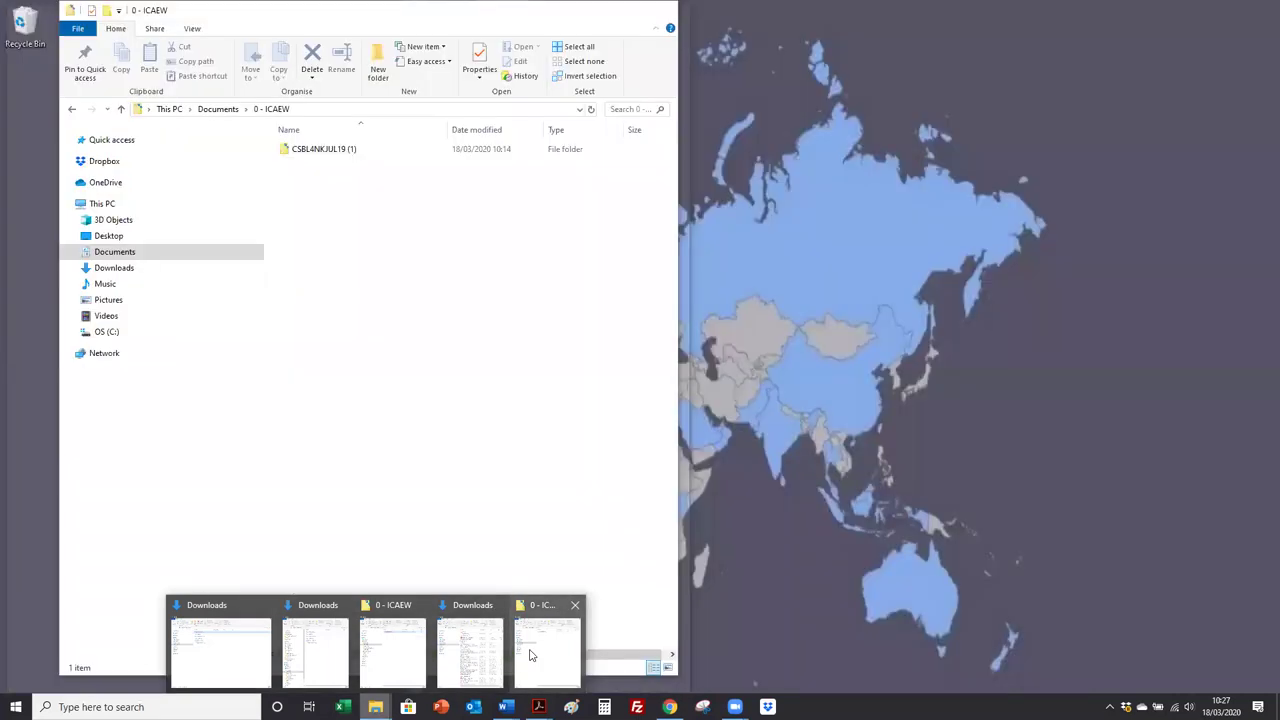
{"action": "left_click", "coordinate": [530, 655]}
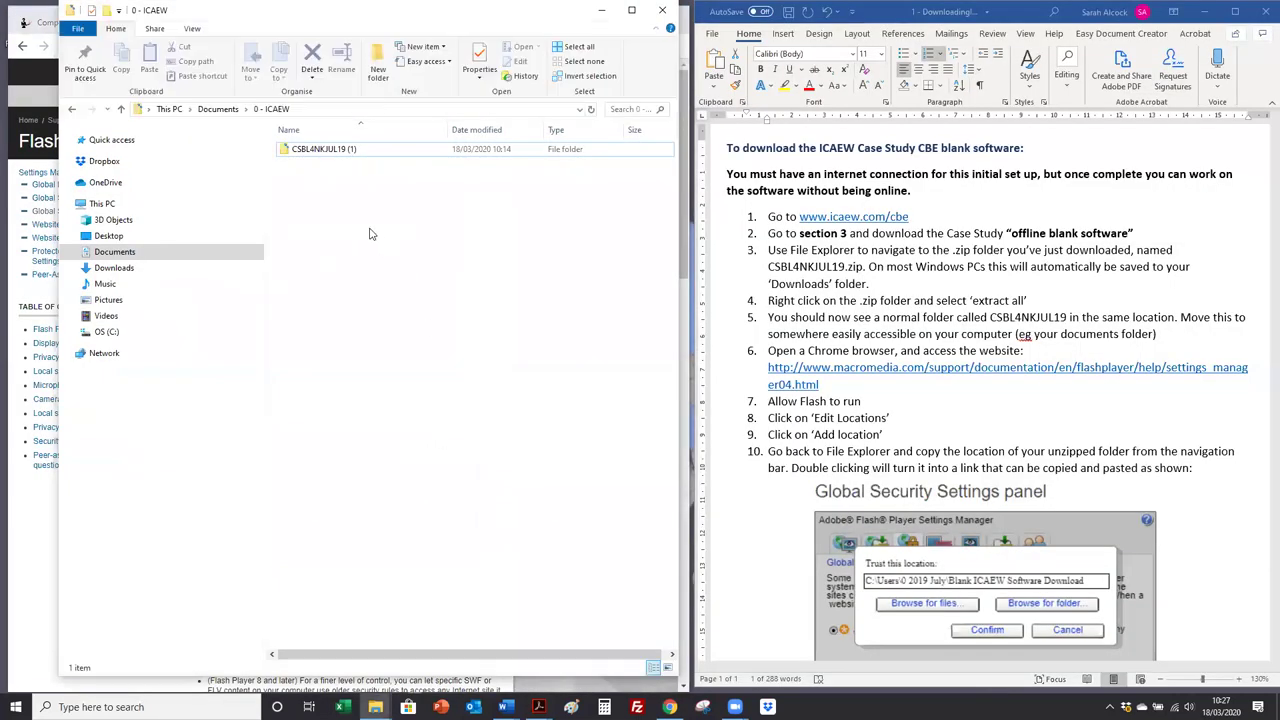
{"action": "double_click", "coordinate": [328, 149]}
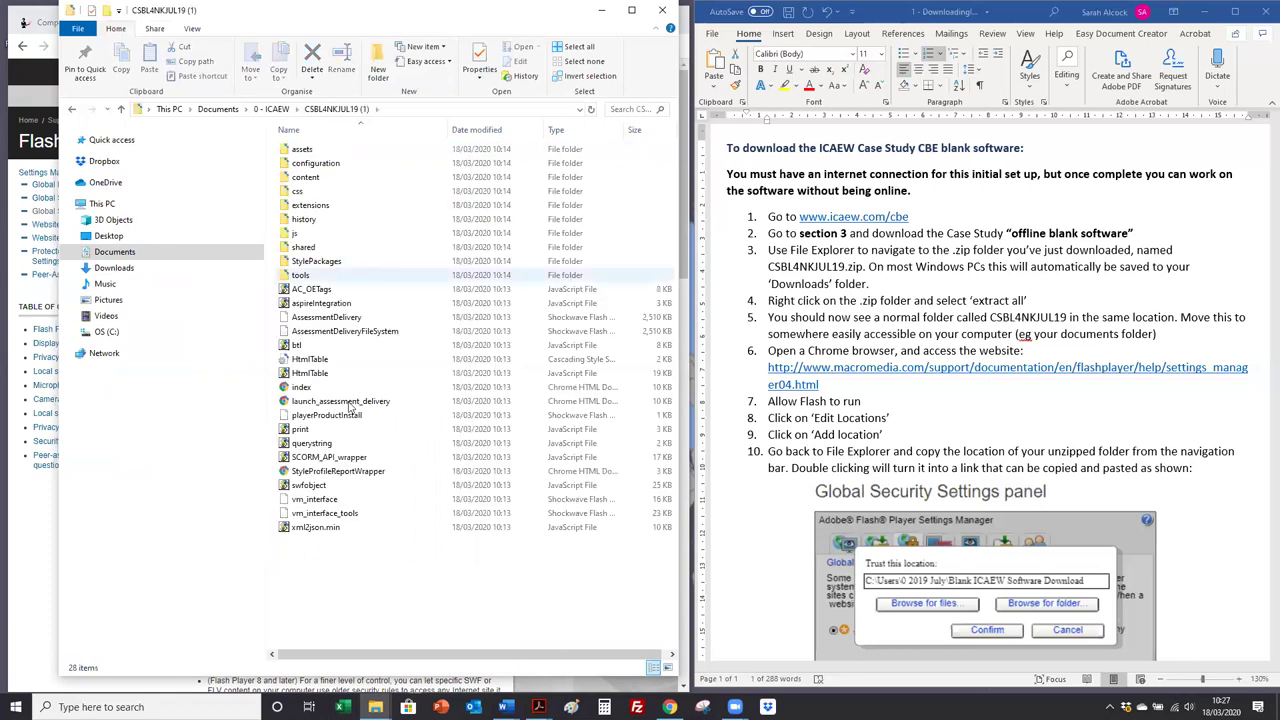
{"action": "left_click", "coordinate": [380, 108]}
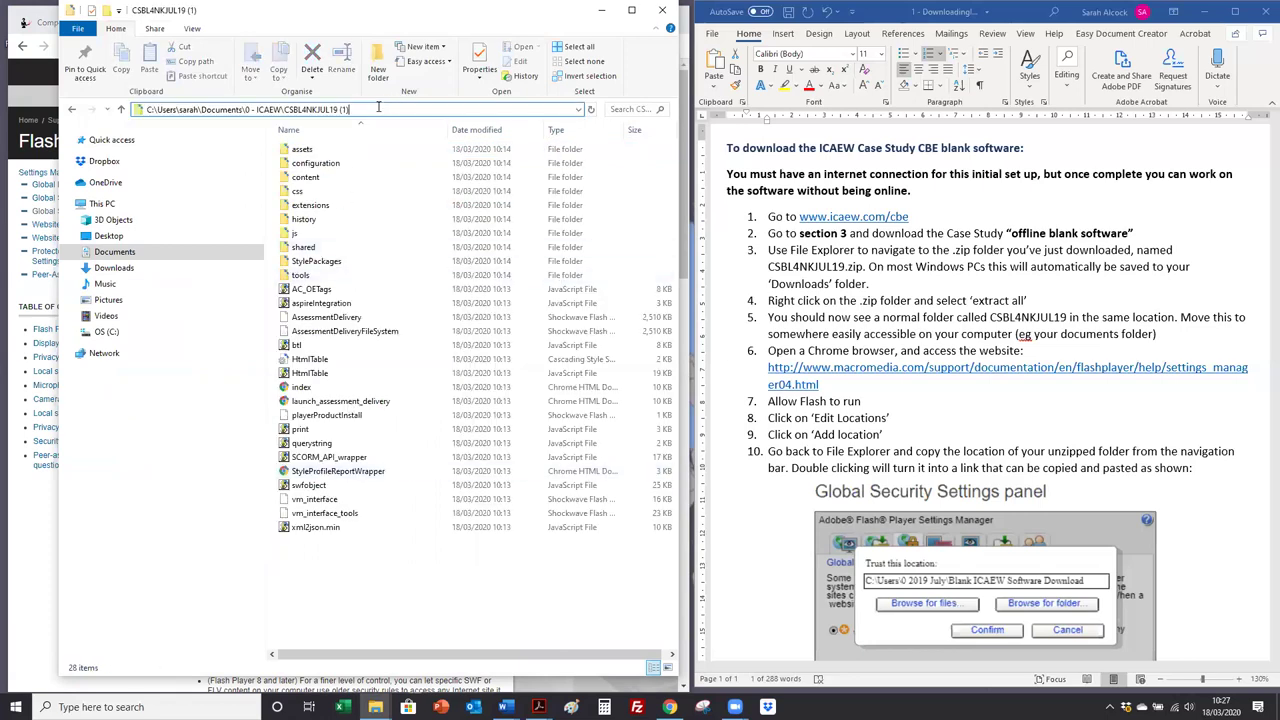
{"action": "key", "text": "shift+Left"}
{"action": "key", "text": "shift+Left"}
{"action": "key", "text": "shift+Left"}
{"action": "key", "text": "shift+Left"}
{"action": "key", "text": "shift+Left"}
{"action": "key", "text": "shift+Left"}
{"action": "key", "text": "shift+Left"}
{"action": "key", "text": "shift+Left"}
{"action": "key", "text": "shift+Left"}
{"action": "key", "text": "shift+Left"}
{"action": "key", "text": "shift+Left"}
{"action": "key", "text": "shift+Left"}
{"action": "key", "text": "shift+Left"}
{"action": "key", "text": "shift+Left"}
{"action": "key", "text": "shift+Left"}
{"action": "key", "text": "shift+Home"}
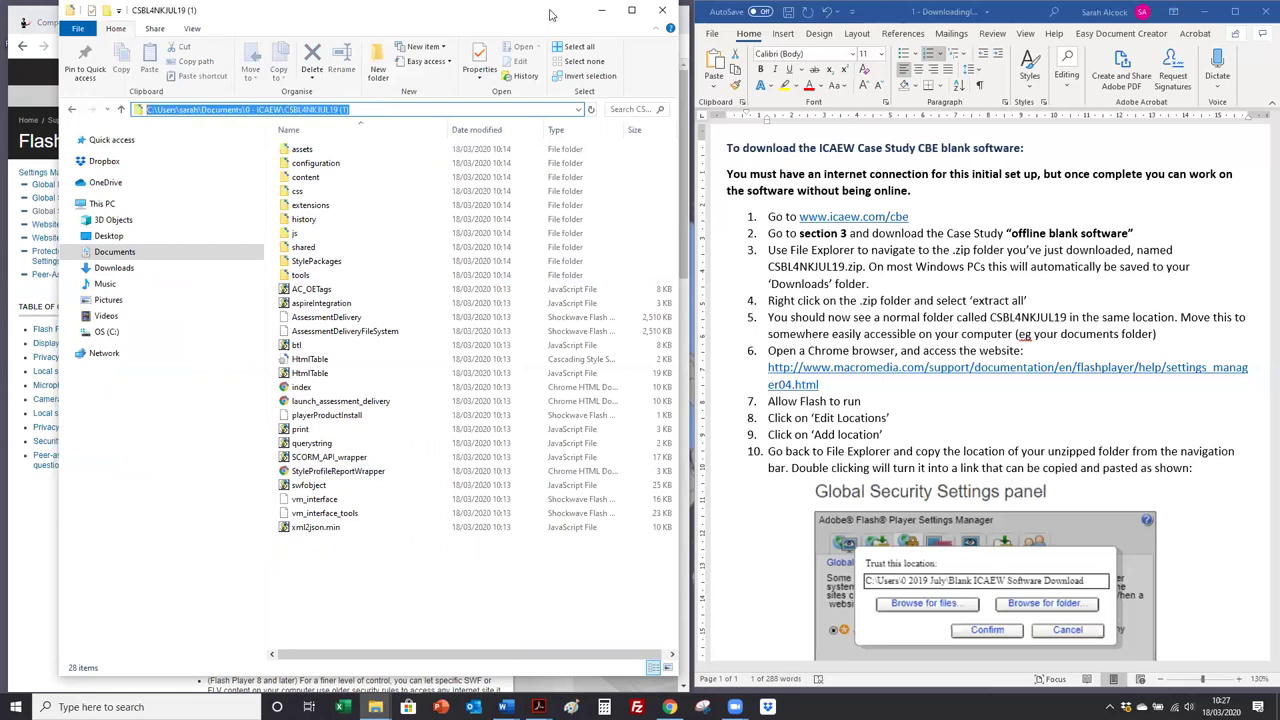
{"action": "left_click", "coordinate": [601, 10]}
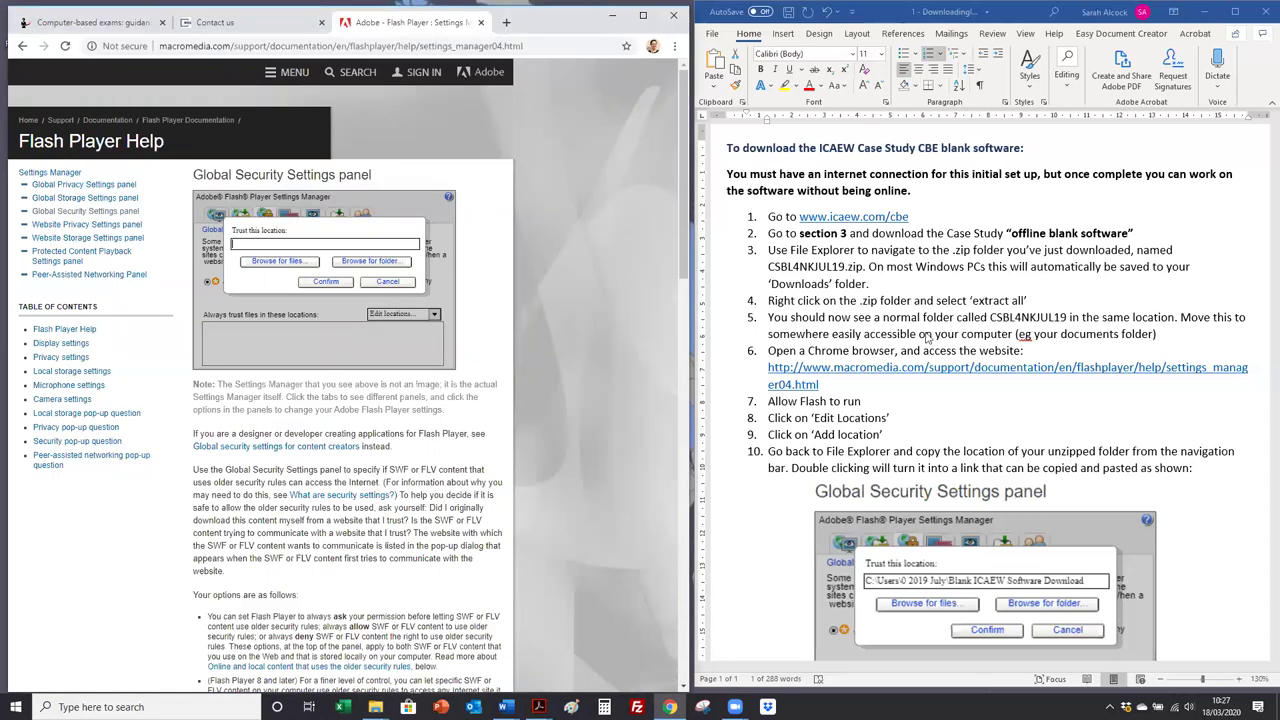
- Paste the CSBL4NKJUL19 (1) folder path as a trusted Flash location, confirm it, and close the settings tab
{"action": "key", "text": "ctrl+v"}
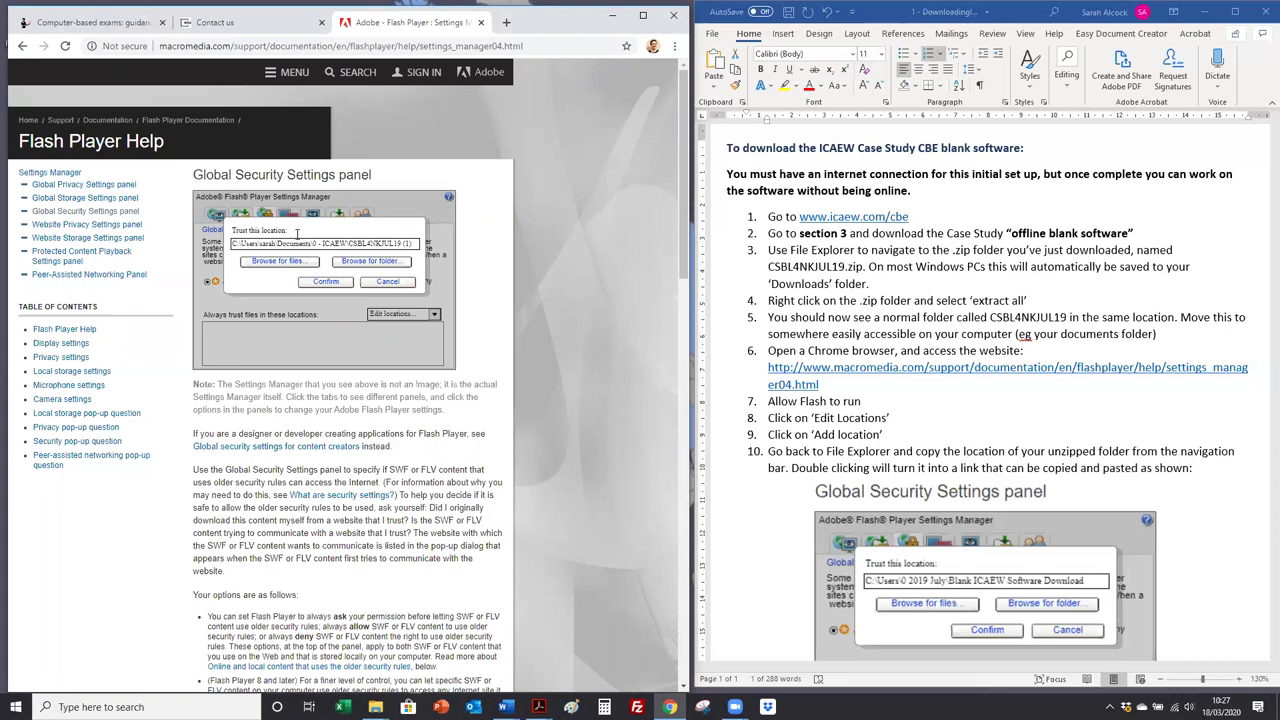
{"action": "left_click", "coordinate": [326, 283]}
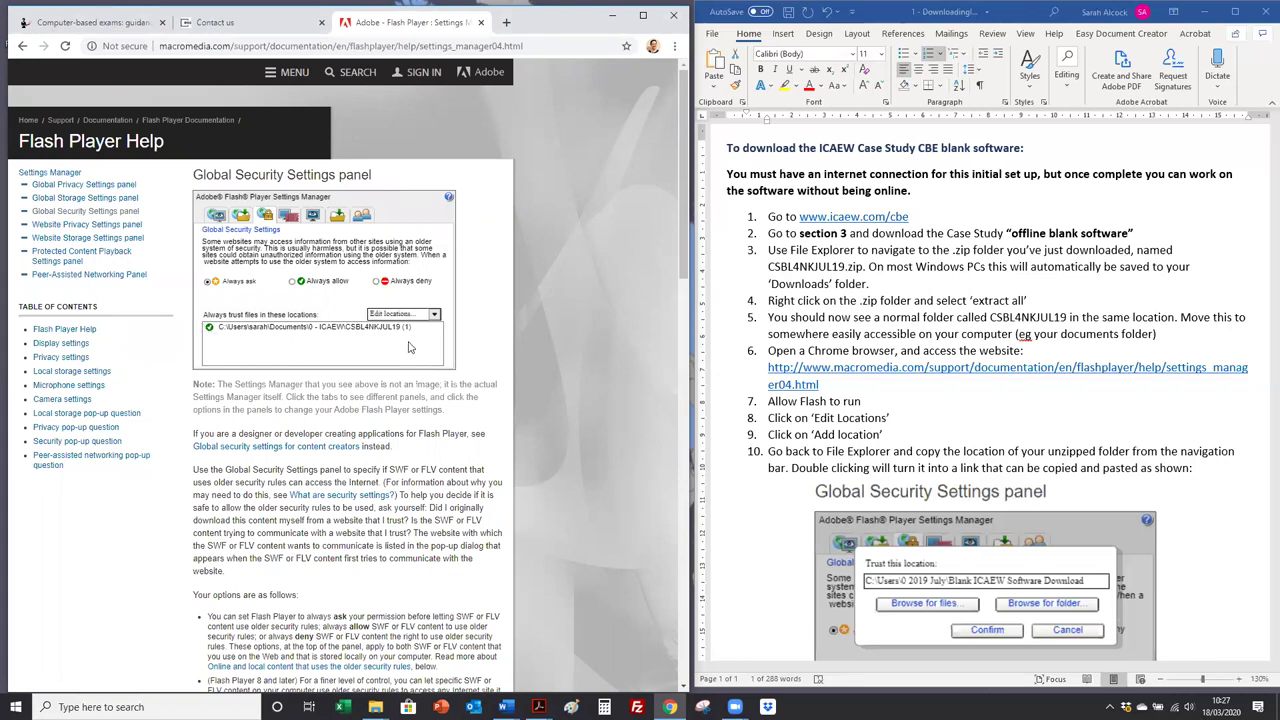
{"action": "left_click", "coordinate": [483, 23]}
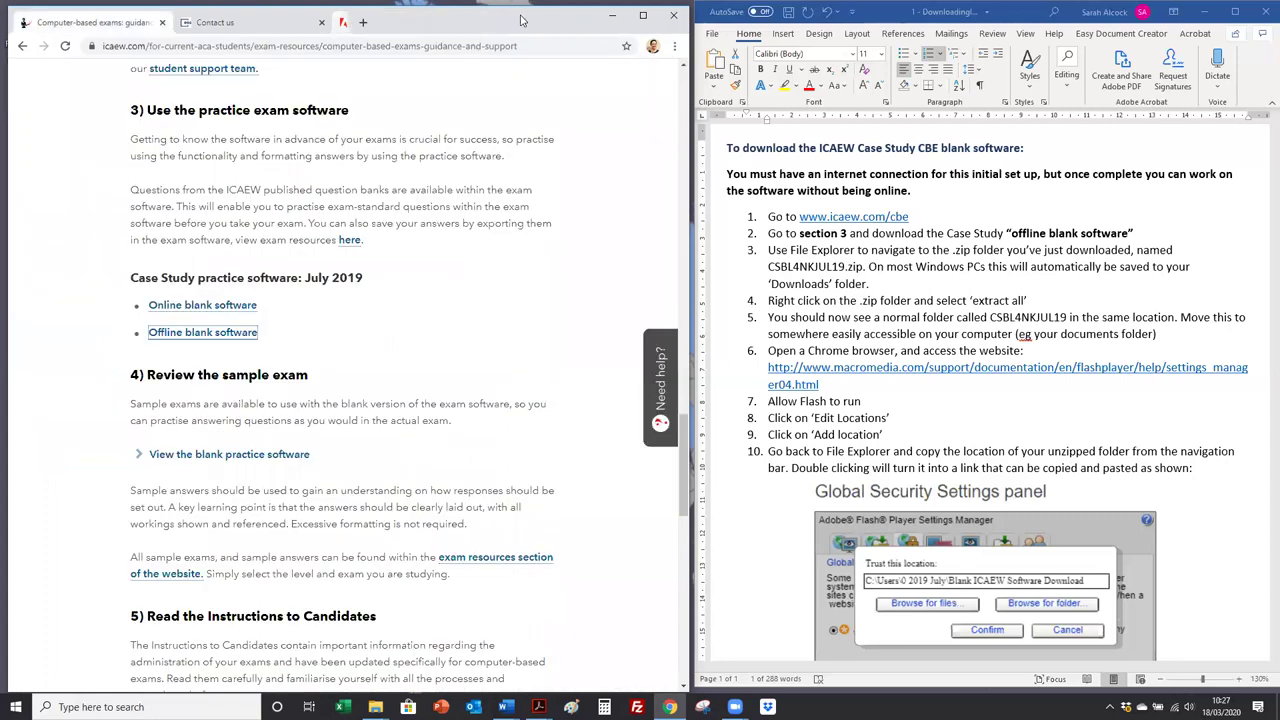
- Minimise Chrome and launch index from the CSBL4NKJUL19 (1) folder window to start the Surpass test
{"action": "left_click", "coordinate": [611, 16]}
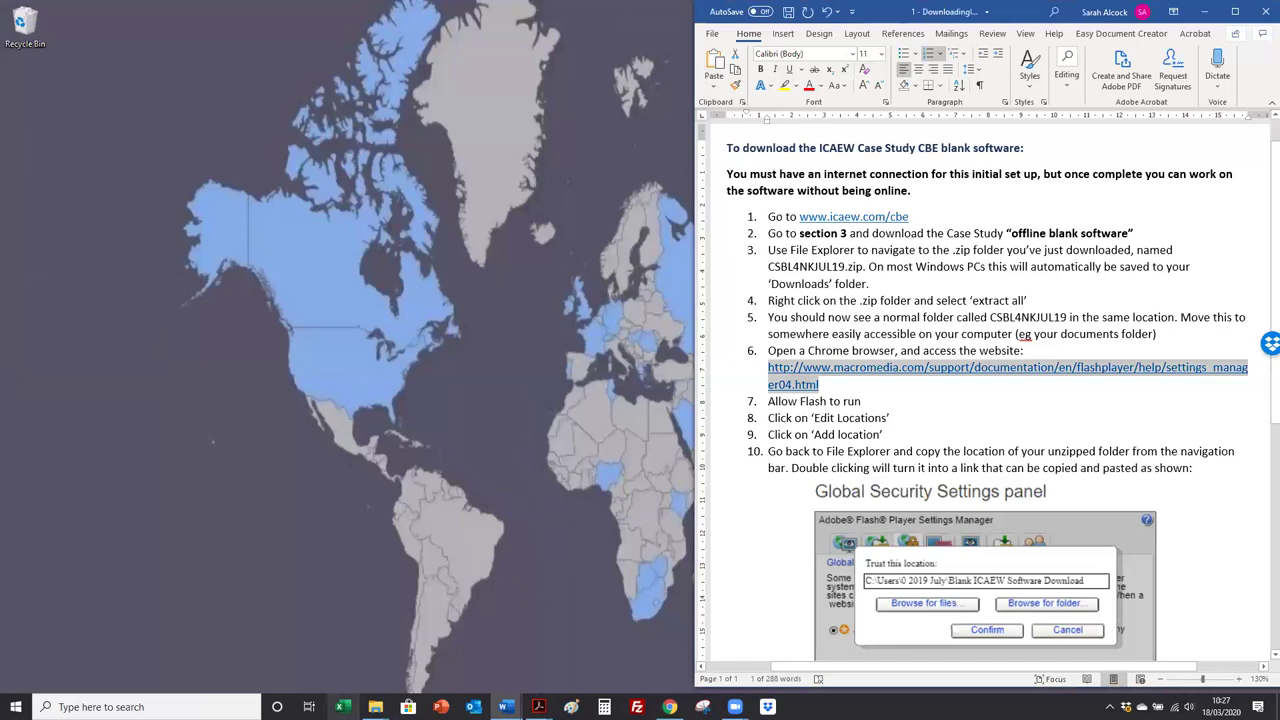
{"action": "mouse_move", "coordinate": [375, 707]}
{"action": "left_click", "coordinate": [549, 652]}
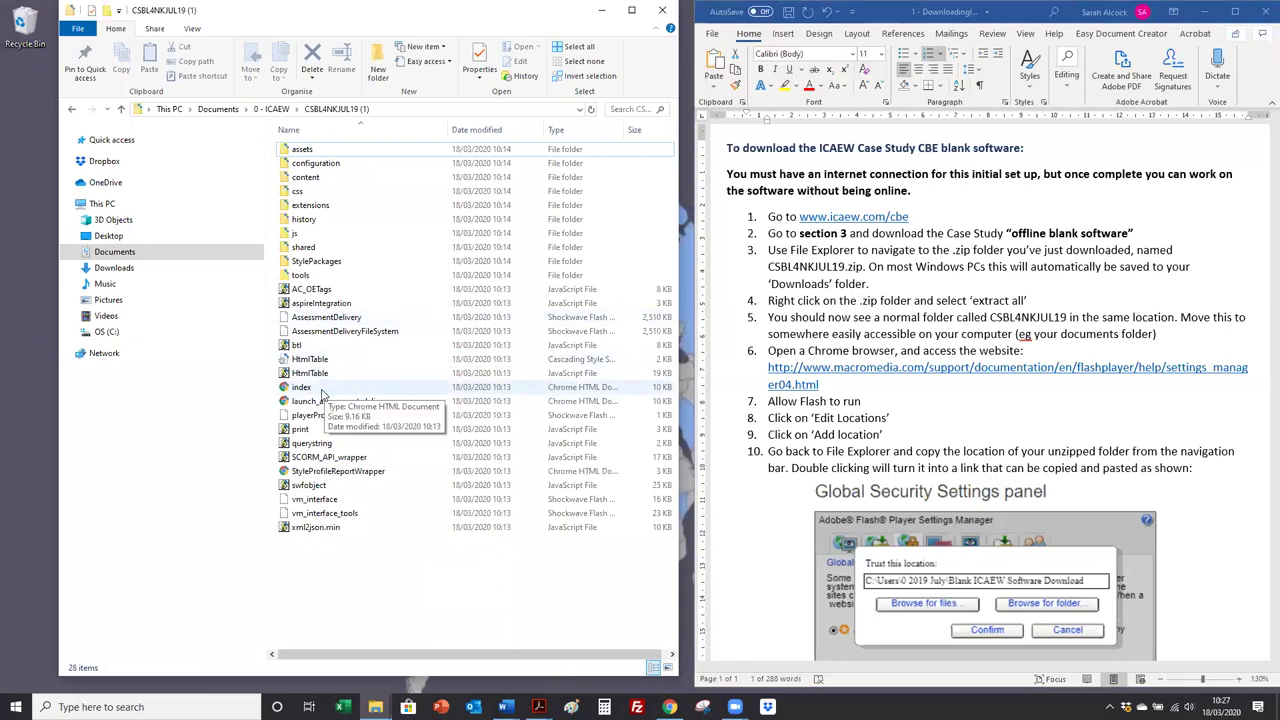
{"action": "double_click", "coordinate": [322, 388]}
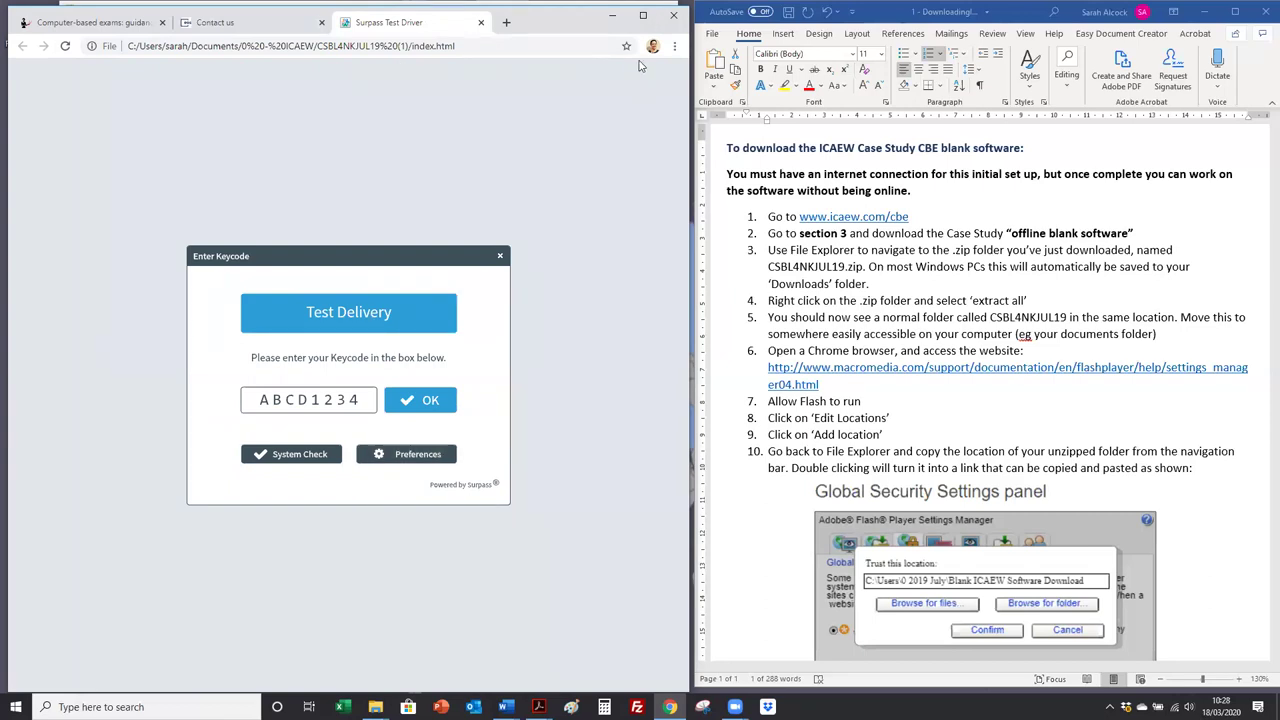
- Maximise the test browser, submit the keycode with OK and confirm the candidate details
{"action": "left_click", "coordinate": [645, 19]}
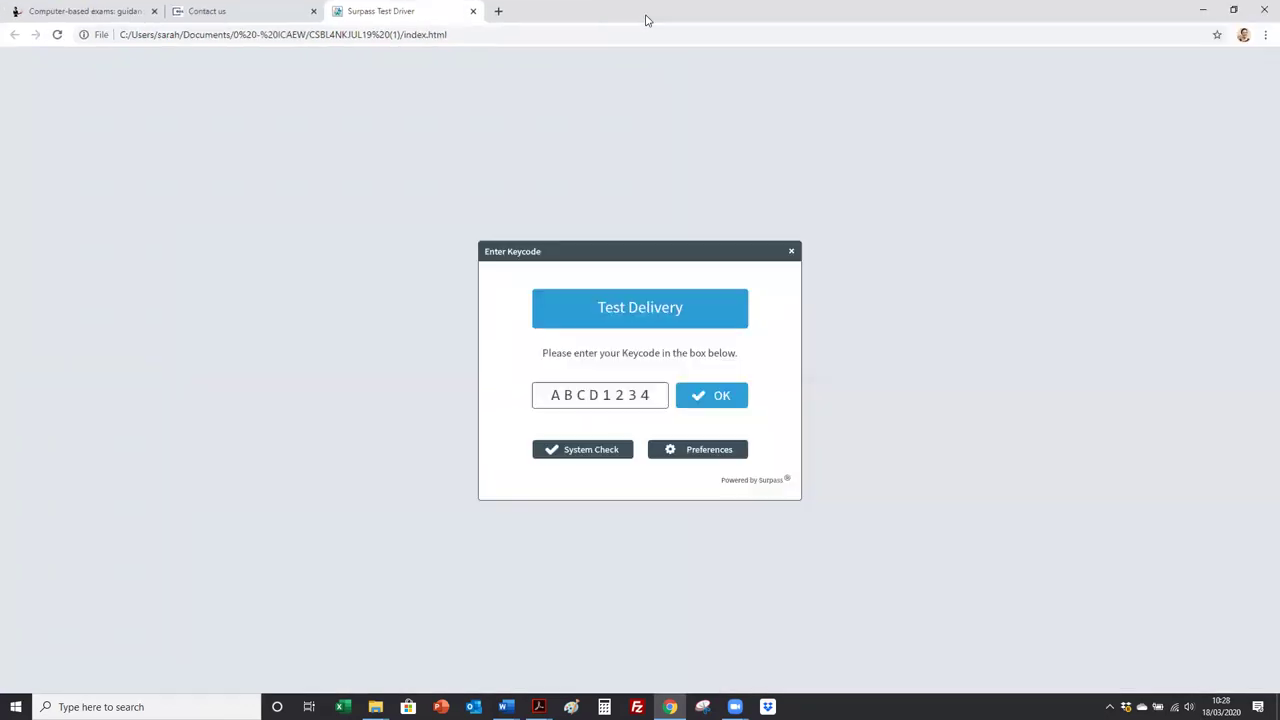
{"action": "left_click", "coordinate": [726, 398]}
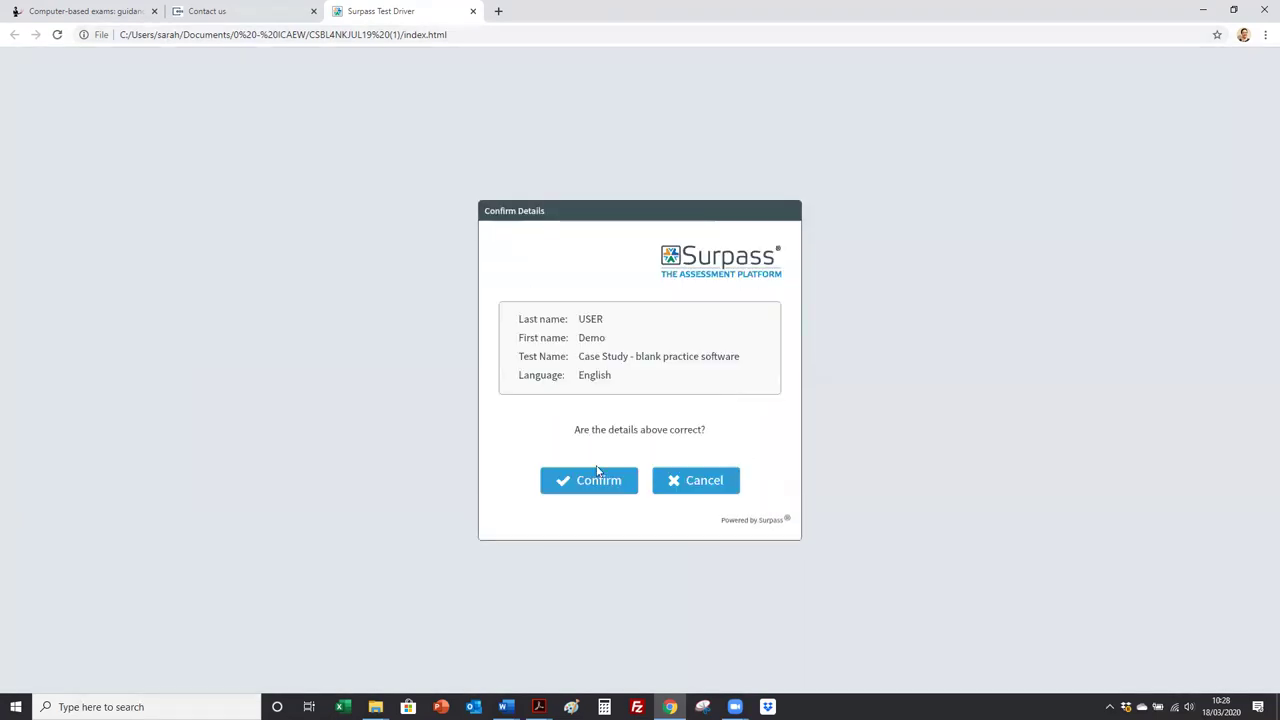
{"action": "left_click", "coordinate": [598, 481]}
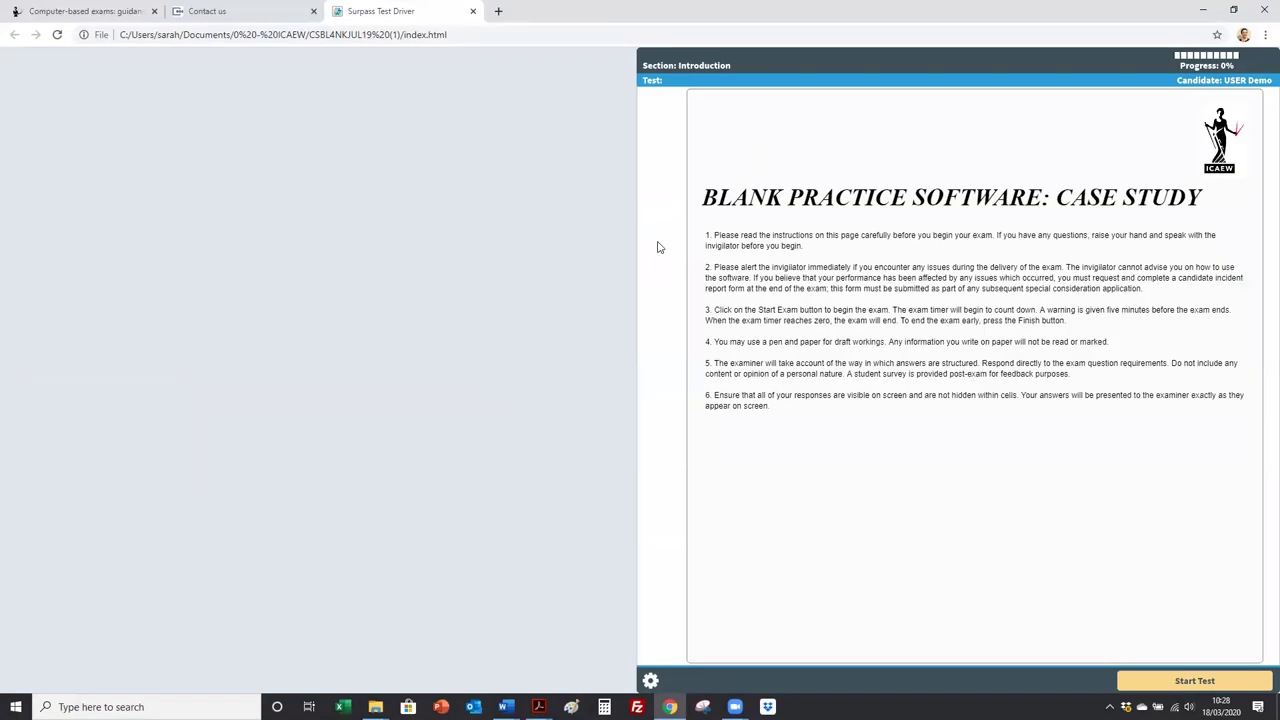
- Start the test and go to question 2, the blank Requirement 1 answer spreadsheet
{"action": "left_click", "coordinate": [1180, 672]}
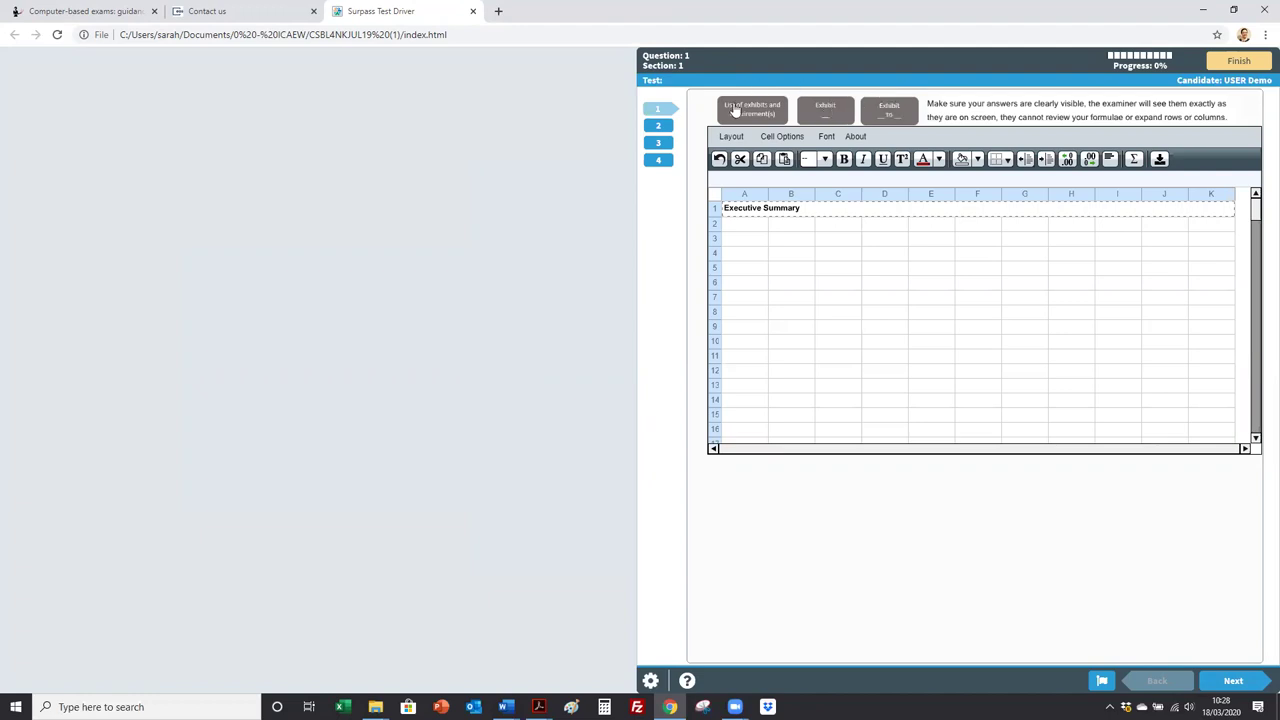
{"action": "left_click", "coordinate": [656, 126]}
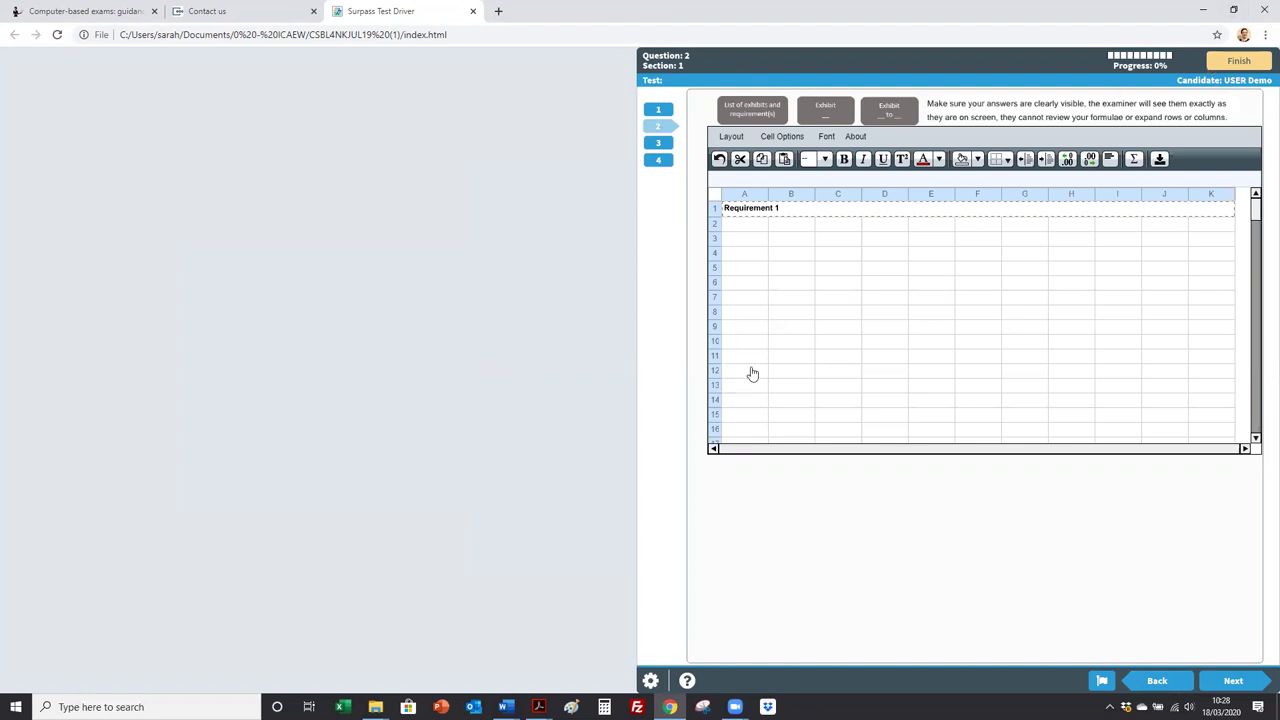
- Snap the exam window to the right half with the Exhibit 14 and 15 PDFs beside it
{"action": "left_click", "coordinate": [1235, 11]}
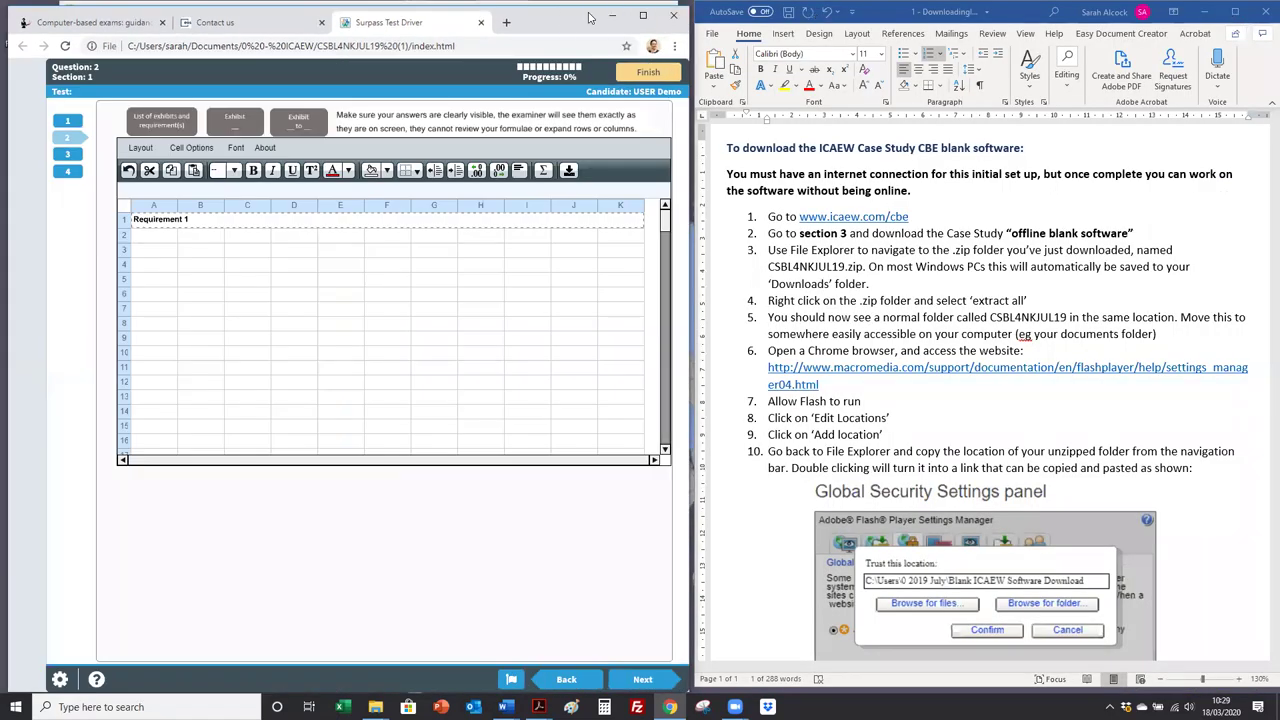
{"action": "left_click_drag", "start_coordinate": [590, 17], "coordinate": [1278, 20]}
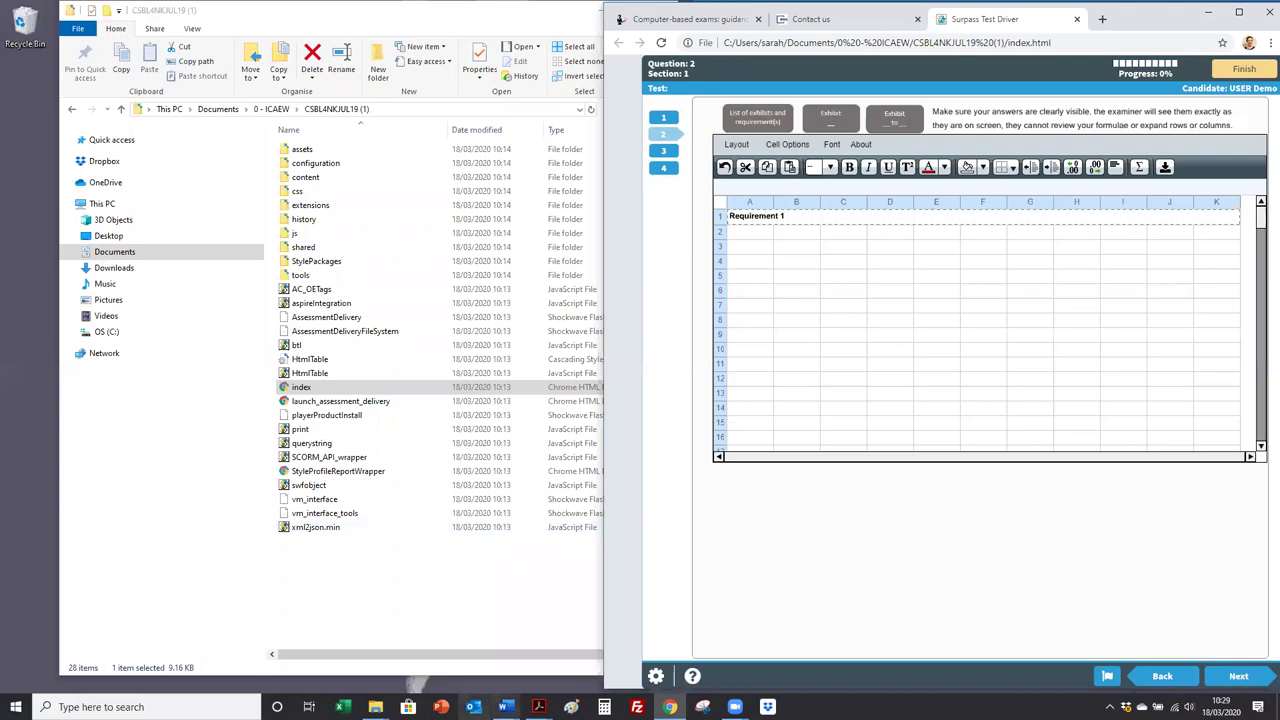
{"action": "mouse_move", "coordinate": [538, 707]}
{"action": "left_click", "coordinate": [465, 640]}
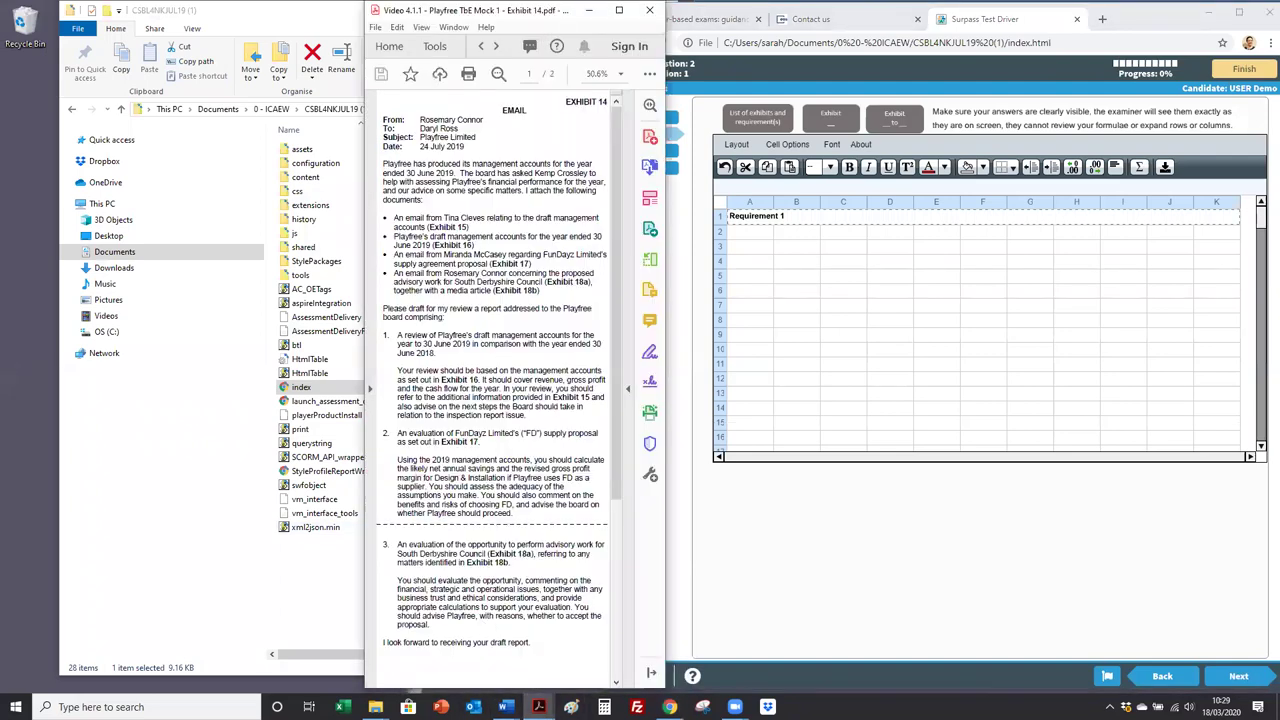
{"action": "mouse_move", "coordinate": [538, 707]}
{"action": "left_click", "coordinate": [565, 676]}
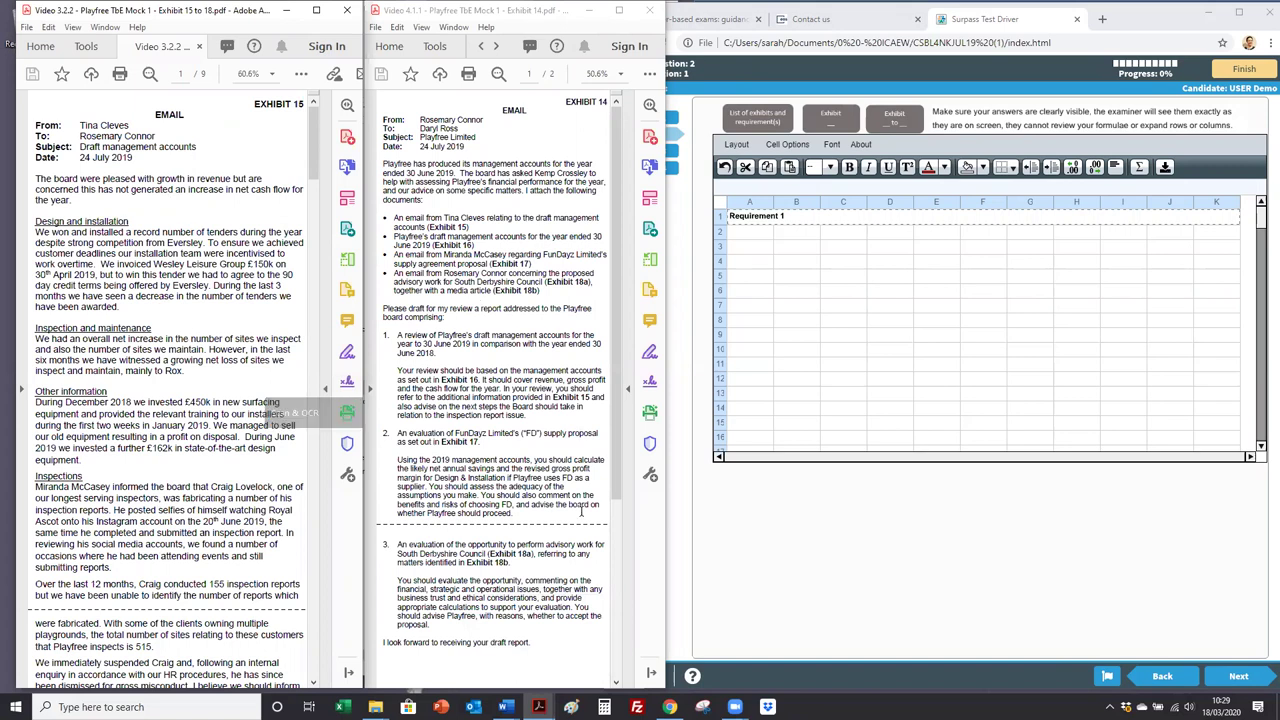
{"action": "left_click", "coordinate": [858, 366]}
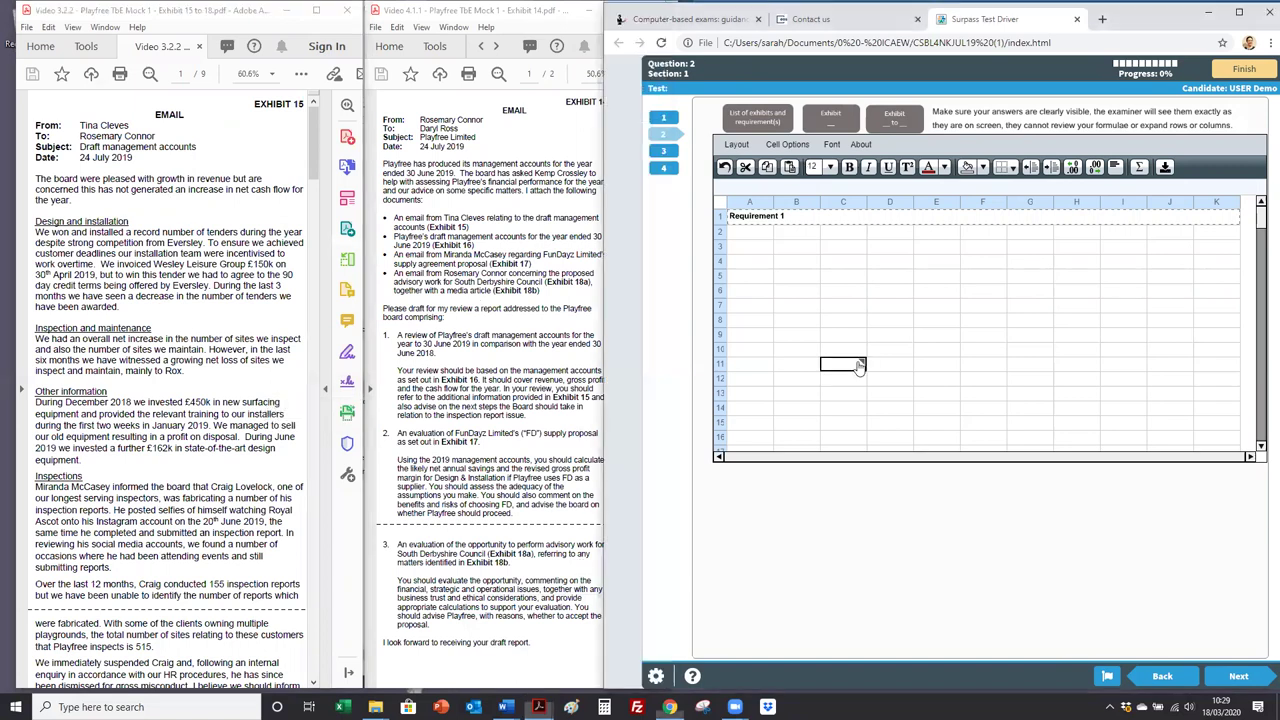
- Enter 'answer' in cell A2 under Requirement 1, followed by a line break
{"action": "left_click", "coordinate": [757, 235]}
{"action": "double_click", "coordinate": [760, 234]}
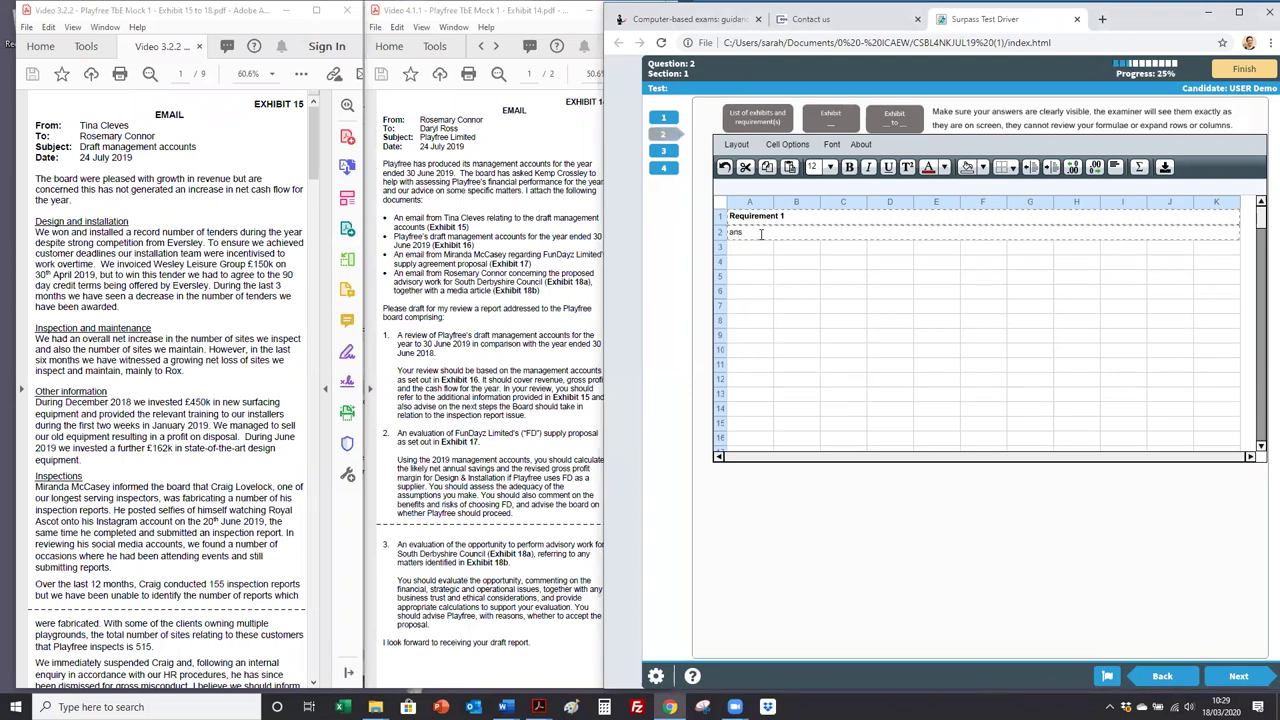
{"action": "type", "text": "answer"}
{"action": "key", "text": "alt+Return"}
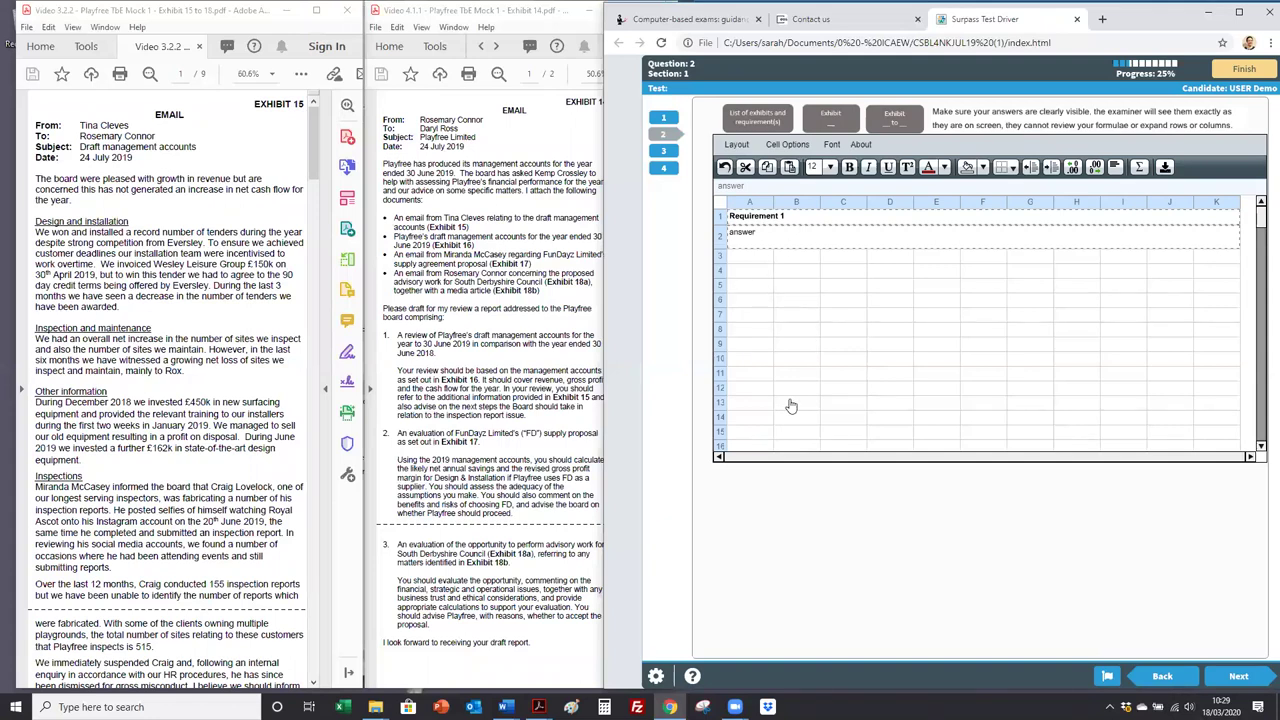
- Export the answer grid to an 'HtmlTable examples' page and preview it as Save as PDF
{"action": "left_click", "coordinate": [1164, 168]}
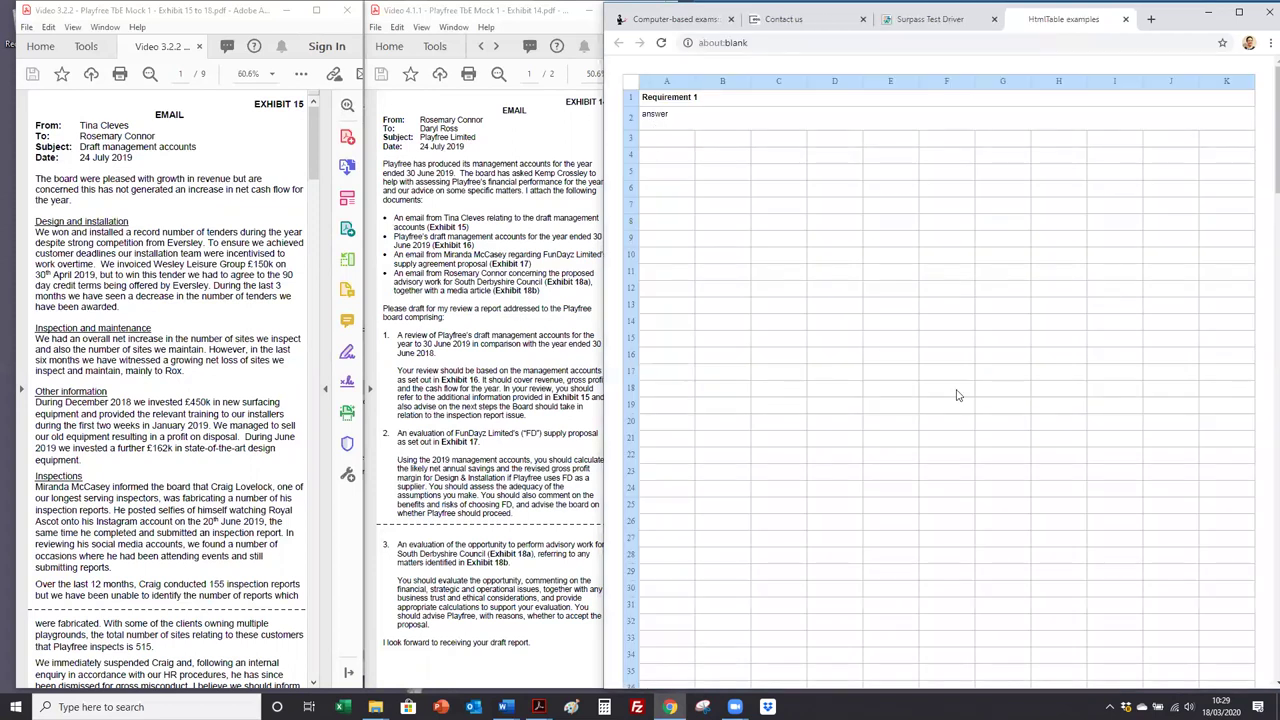
{"action": "scroll", "coordinate": [1263, 148], "scroll_direction": "down", "scroll_amount": 2}
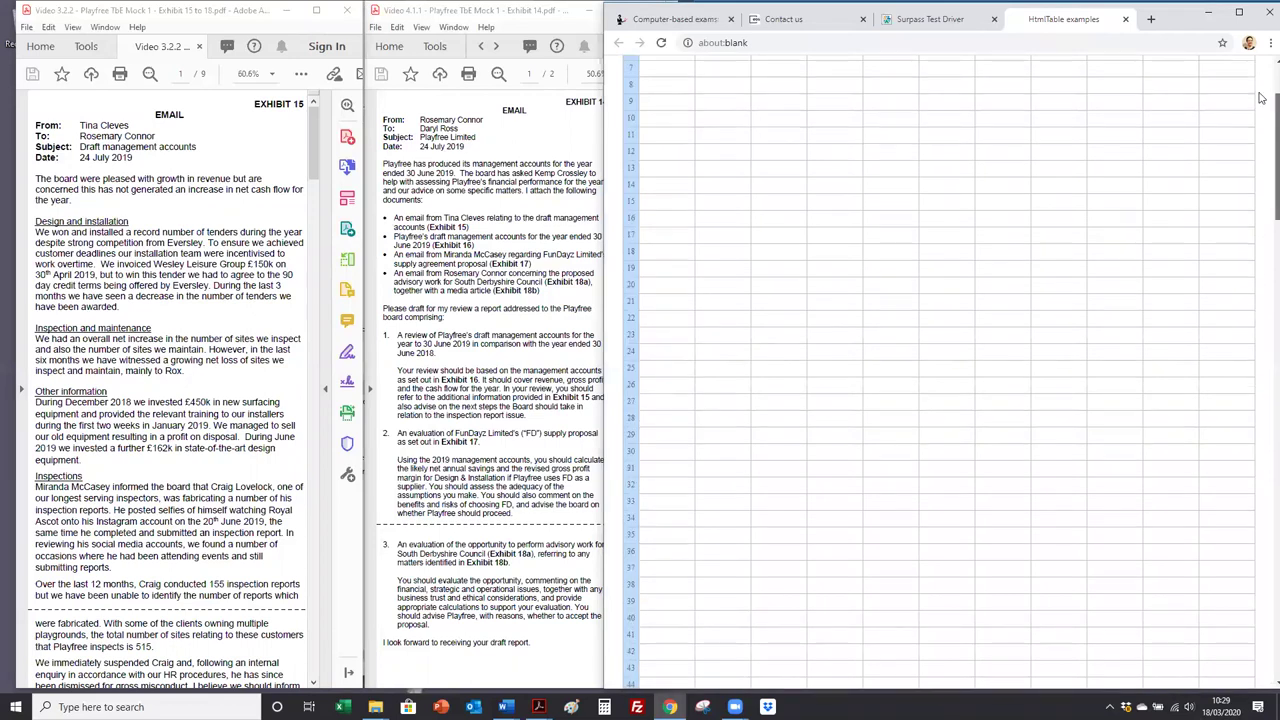
{"action": "scroll", "coordinate": [1262, 97], "scroll_direction": "up", "scroll_amount": 2}
{"action": "right_click", "coordinate": [827, 131]}
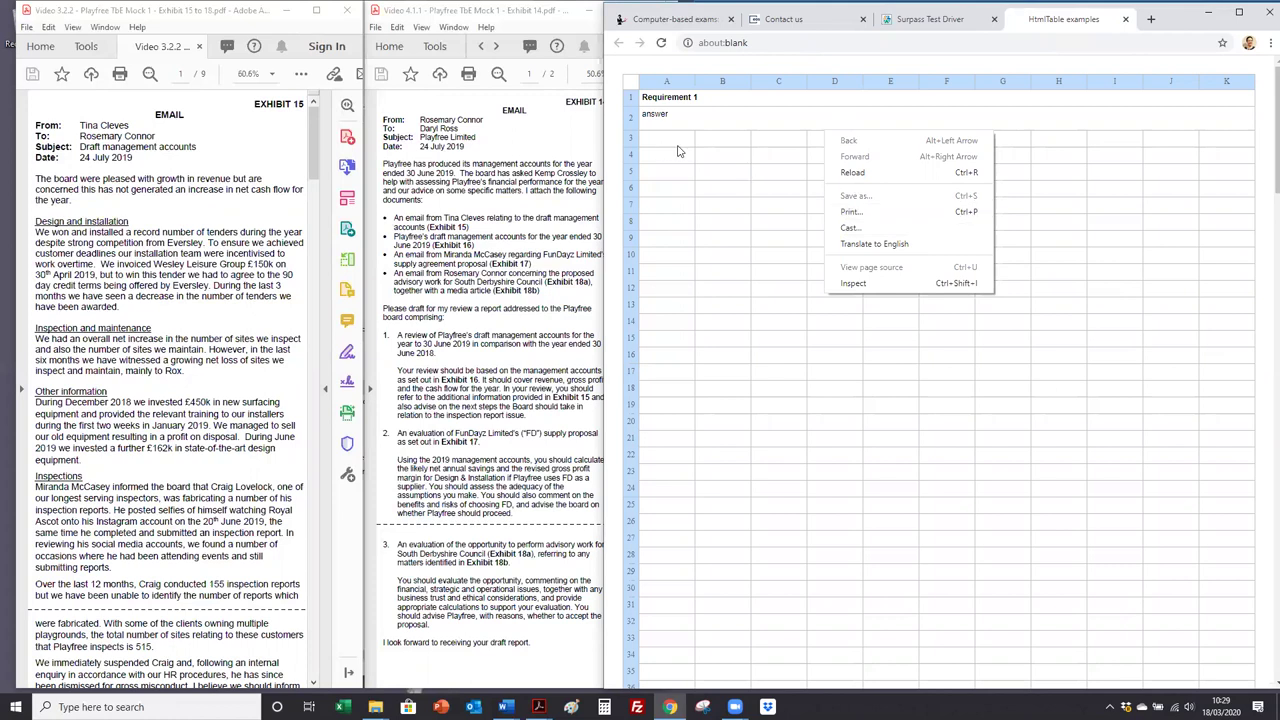
{"action": "left_click", "coordinate": [840, 210]}
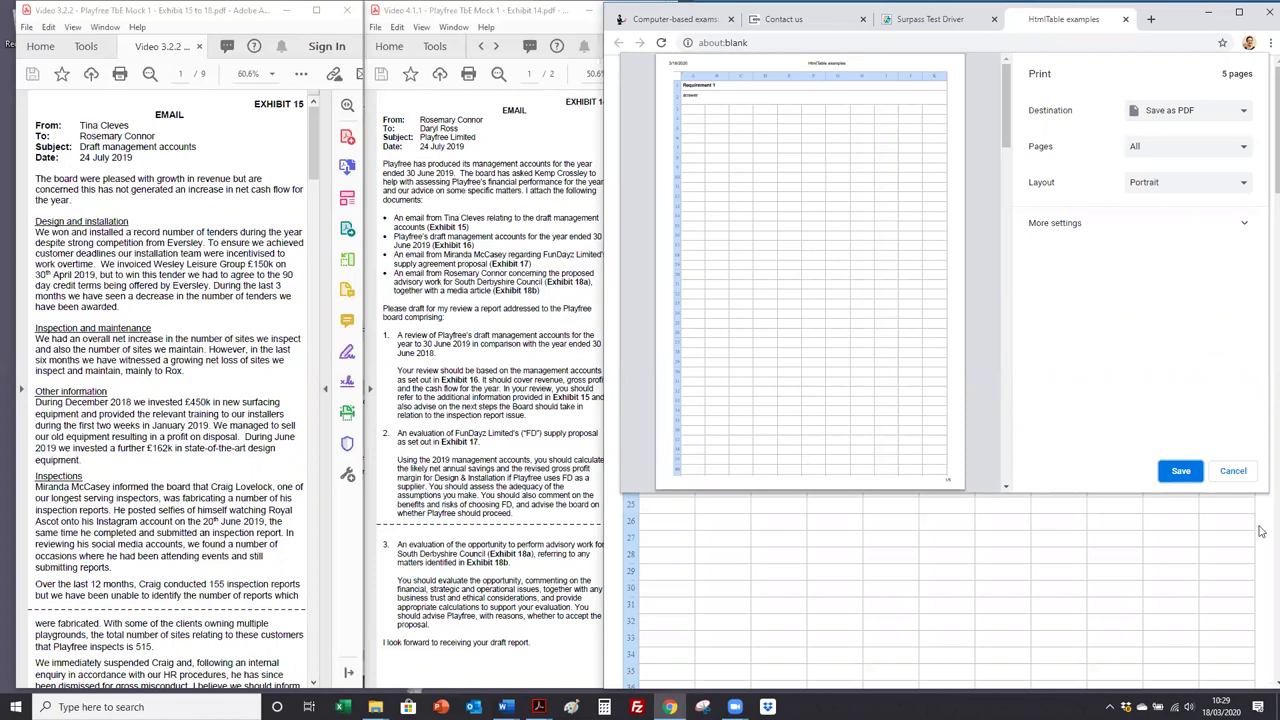
{"action": "left_click", "coordinate": [1240, 478]}
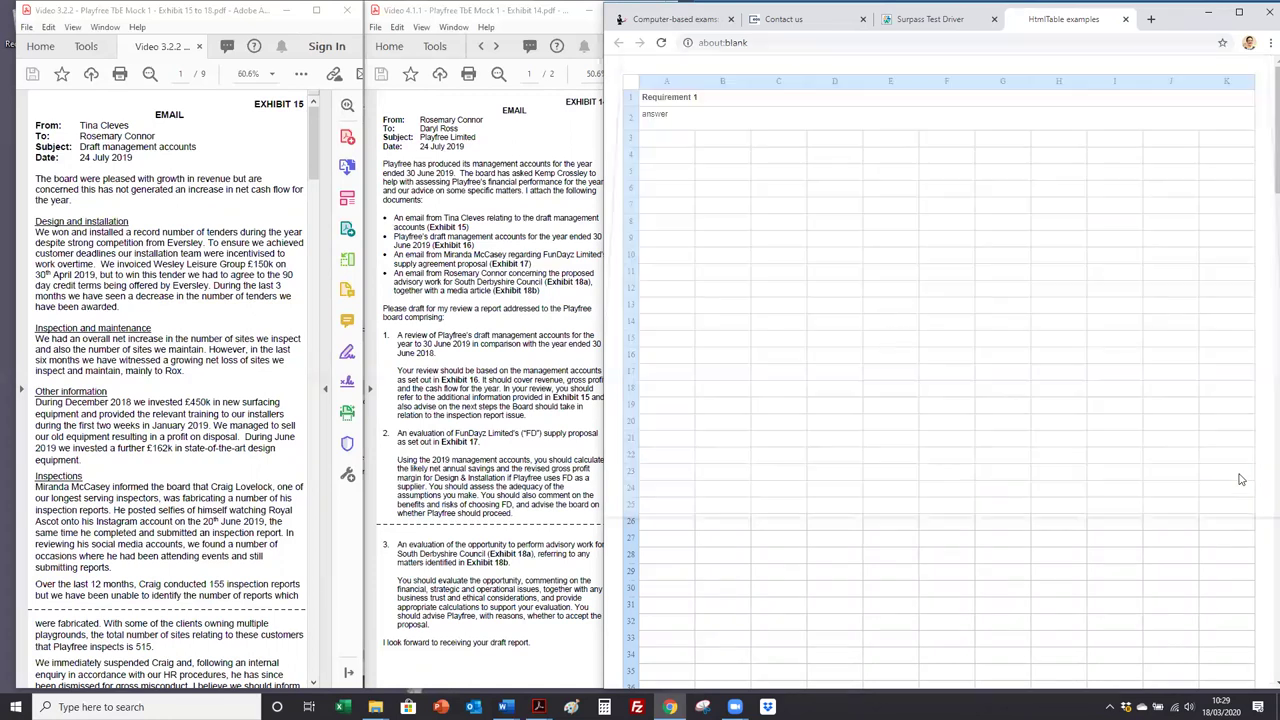
- Close the exported page, then finish the test and confirm both finish prompts
{"action": "left_click", "coordinate": [1126, 19]}
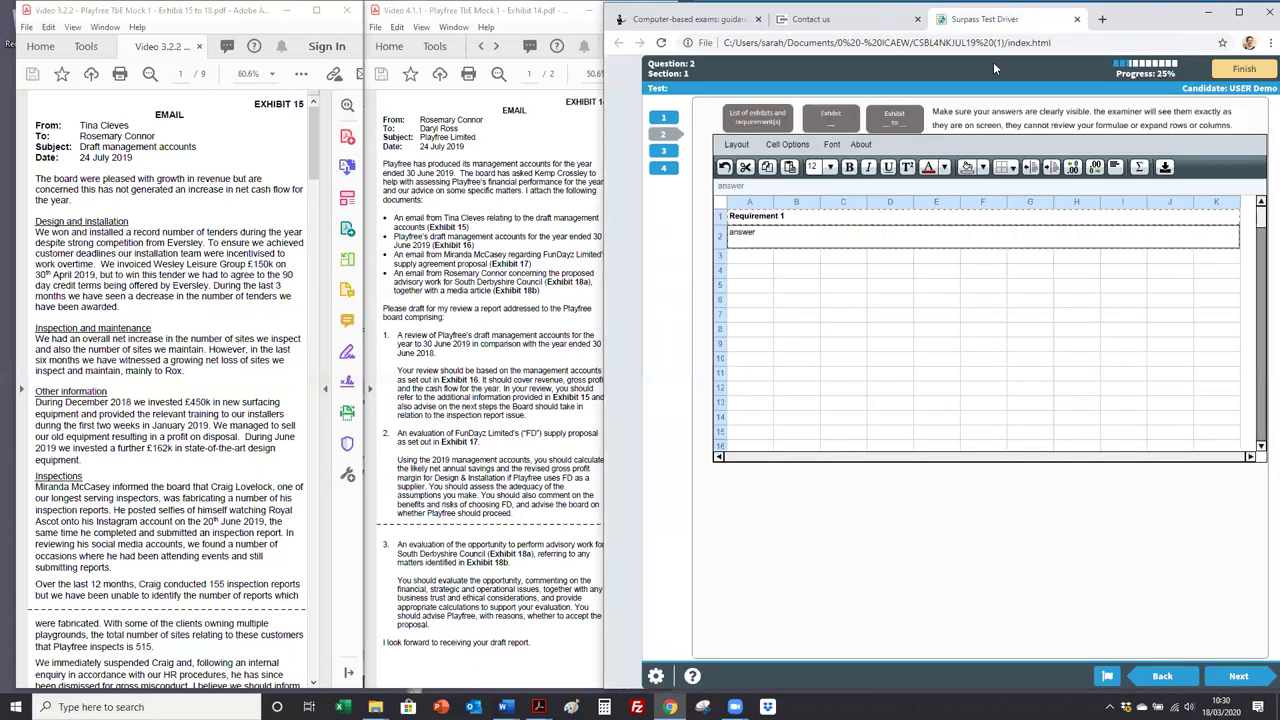
{"action": "left_click", "coordinate": [1244, 72]}
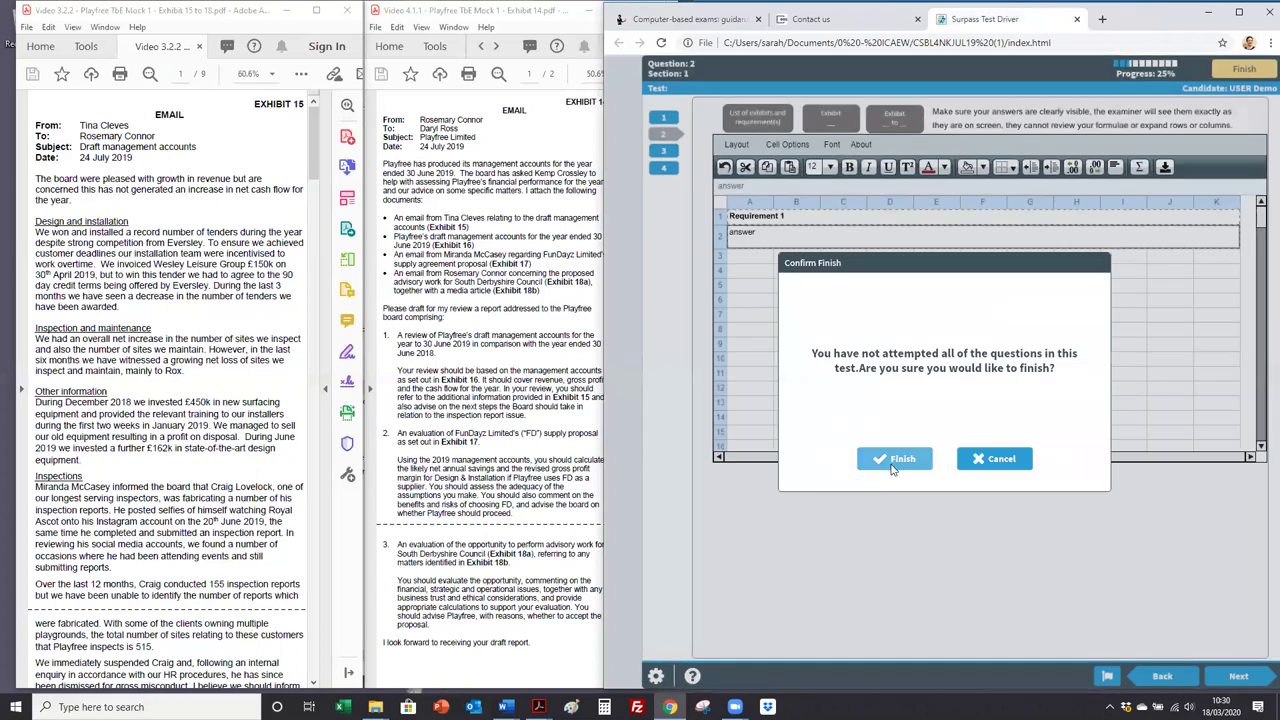
{"action": "left_click", "coordinate": [893, 462]}
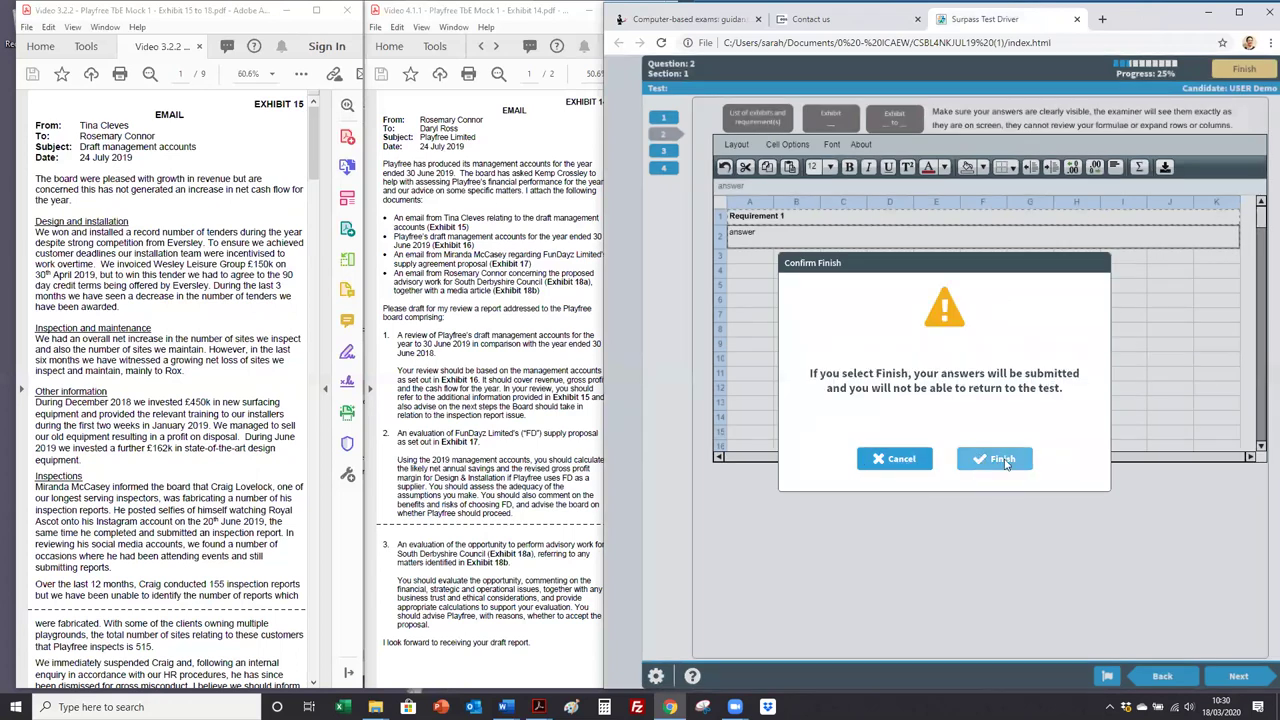
{"action": "left_click", "coordinate": [1012, 462]}
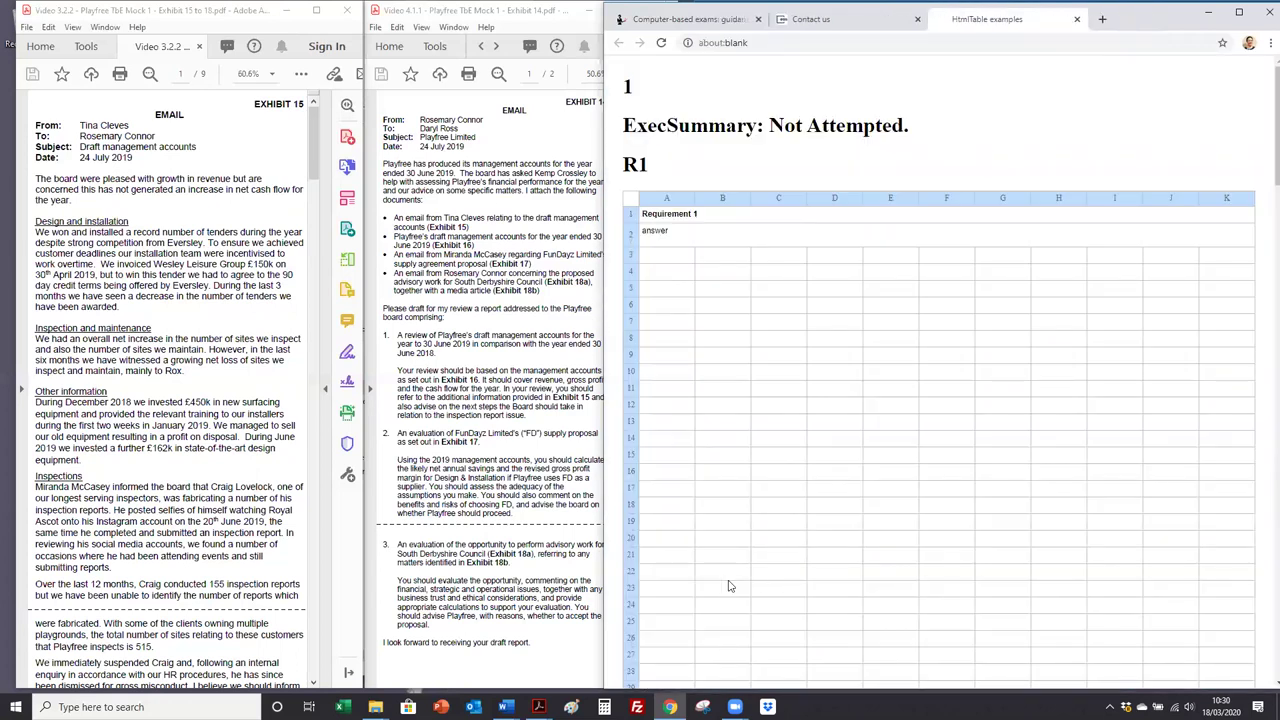